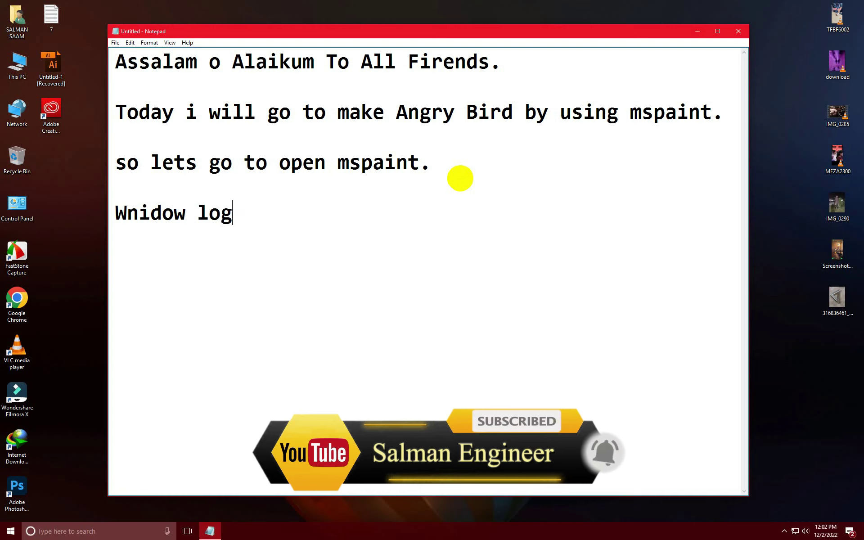
# Step: Complete the note's last line as "Wnidow logo key + R = open run box then type mspaint and ok"
pyautogui.write('key + R = open run box')
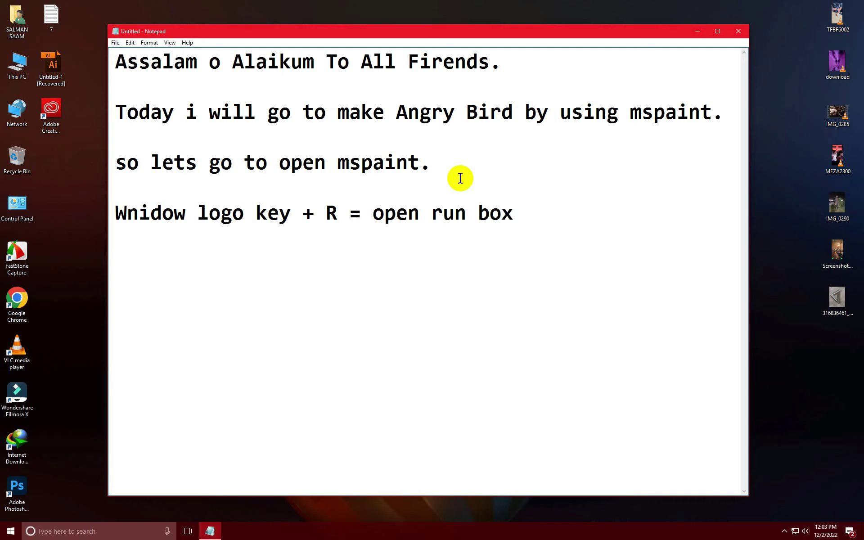
pyautogui.write('then typ')
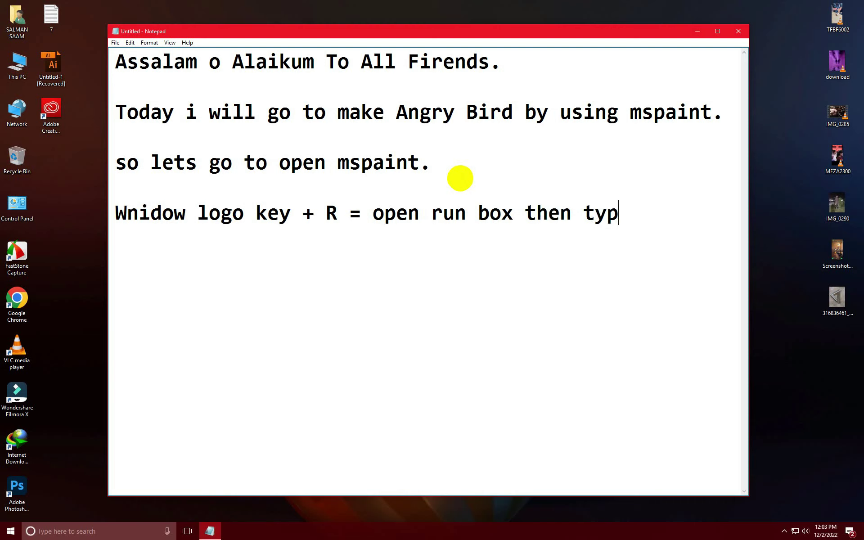
pyautogui.write('e mspaint and ok')
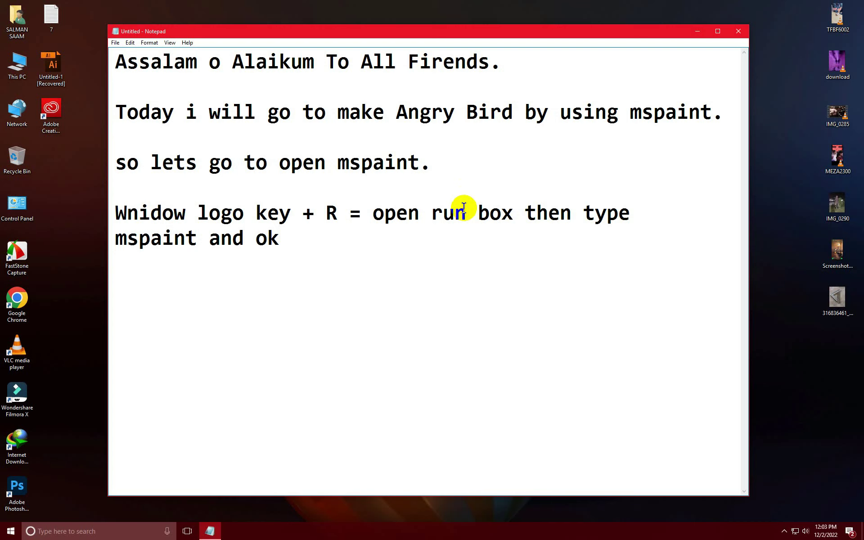
# Step: Open Paint by running the command mspaint from the Run dialog
pyautogui.press('super+r')
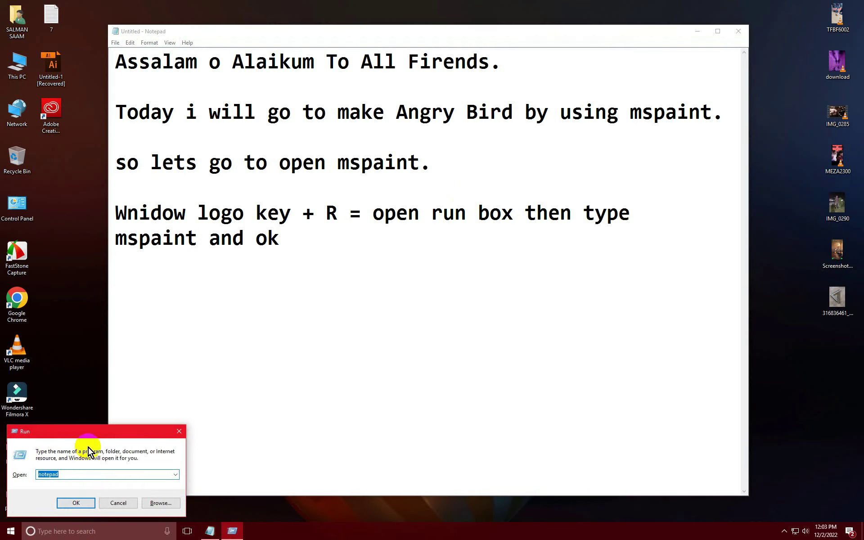
pyautogui.moveTo(93, 437); pyautogui.dragTo(306, 297)
pyautogui.press('BackSpace')
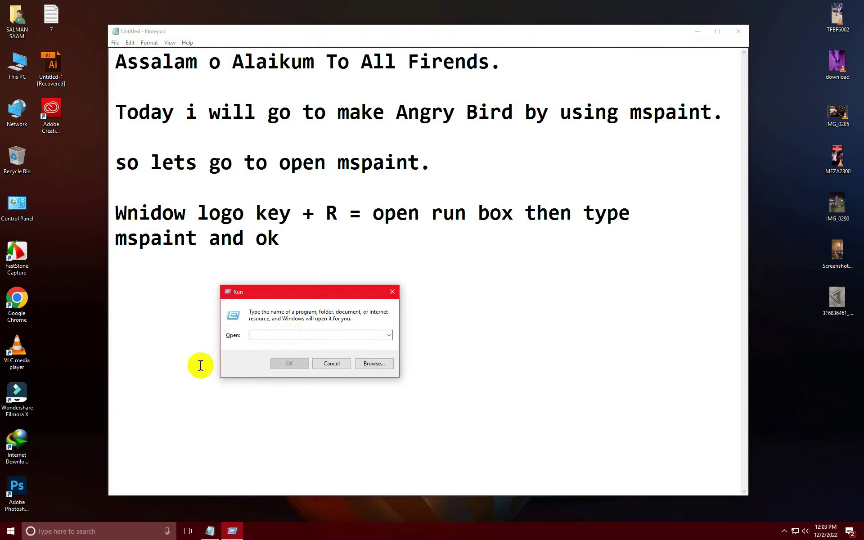
pyautogui.write('mspaint')
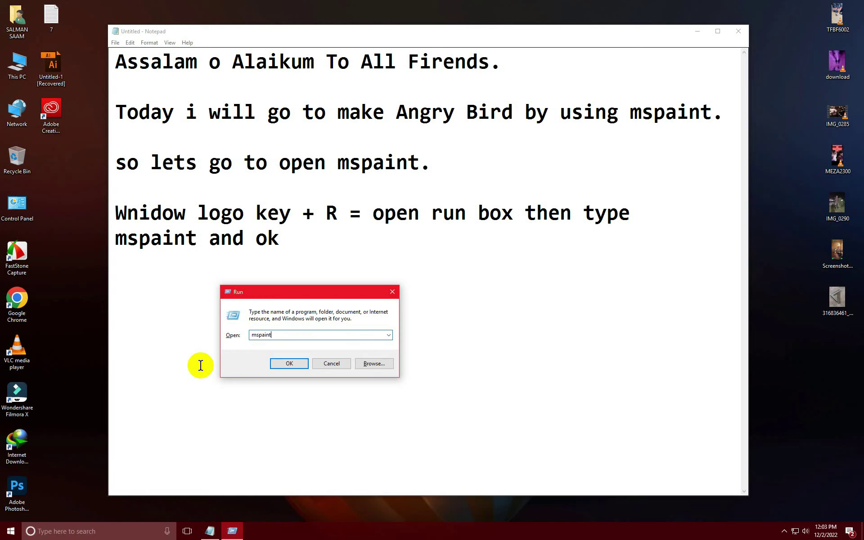
pyautogui.press('Return')
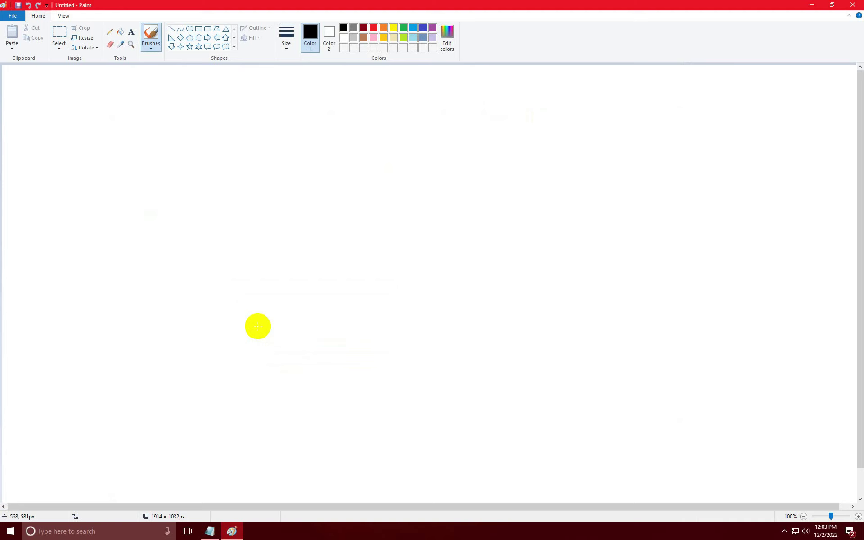
# Step: Draw a large black circle outline for the bird's body and move it up to the middle of the canvas
pyautogui.click(190, 28)
pyautogui.moveTo(205, 191)
pyautogui.mouseDown()
pyautogui.moveTo(399, 286)
pyautogui.moveTo(361, 250)
pyautogui.moveTo(397, 318)
pyautogui.moveTo(328, 241)
pyautogui.moveTo(436, 311)
pyautogui.moveTo(378, 231)
pyautogui.moveTo(371, 238)
pyautogui.moveTo(476, 388)
pyautogui.moveTo(706, 500)
pyautogui.mouseUp()
pyautogui.moveTo(370, 382)
pyautogui.mouseDown()
pyautogui.moveTo(424, 320)
pyautogui.moveTo(399, 301)
pyautogui.moveTo(411, 302)
pyautogui.mouseUp()
pyautogui.click(88, 272)
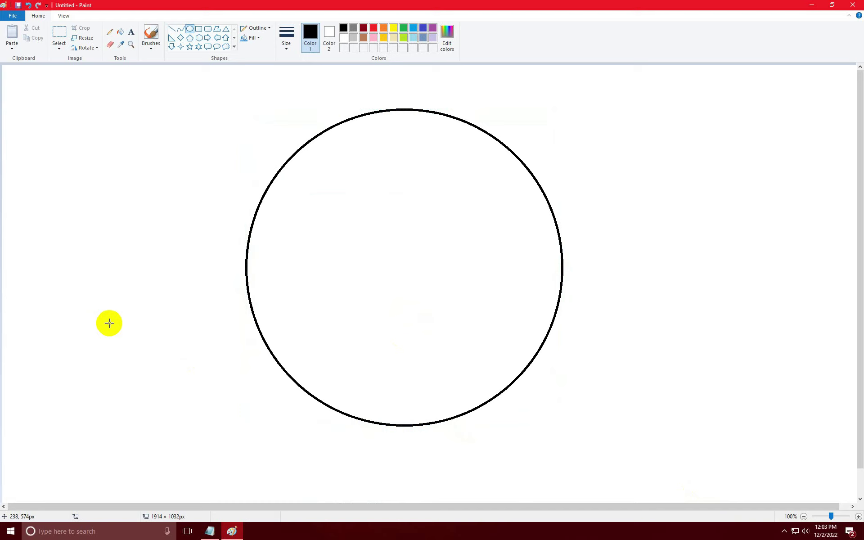
# Step: Draw two touching eye circles of about 77 × 77 px side by side near the centre of the body
pyautogui.moveTo(410, 252); pyautogui.dragTo(443, 285)
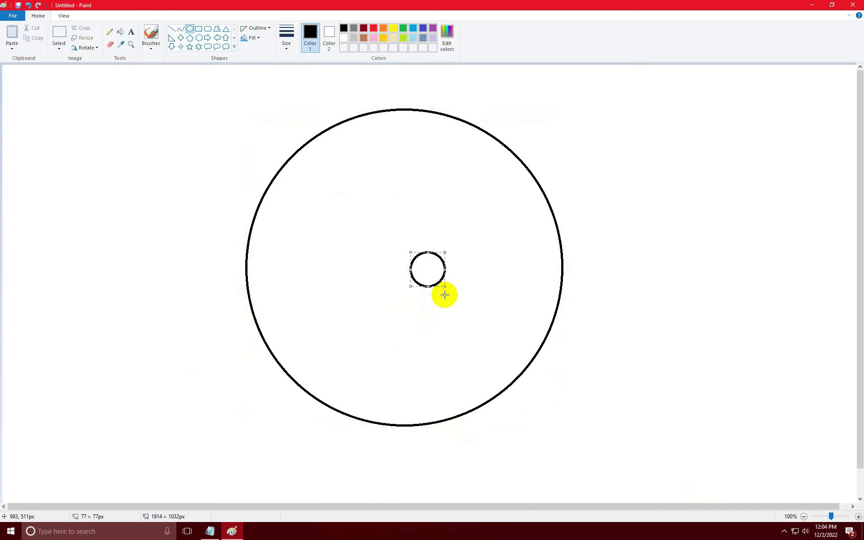
pyautogui.moveTo(433, 273); pyautogui.dragTo(418, 266)
pyautogui.click(480, 278)
pyautogui.moveTo(441, 246)
pyautogui.mouseDown()
pyautogui.moveTo(476, 281)
pyautogui.moveTo(458, 267)
pyautogui.mouseUp()
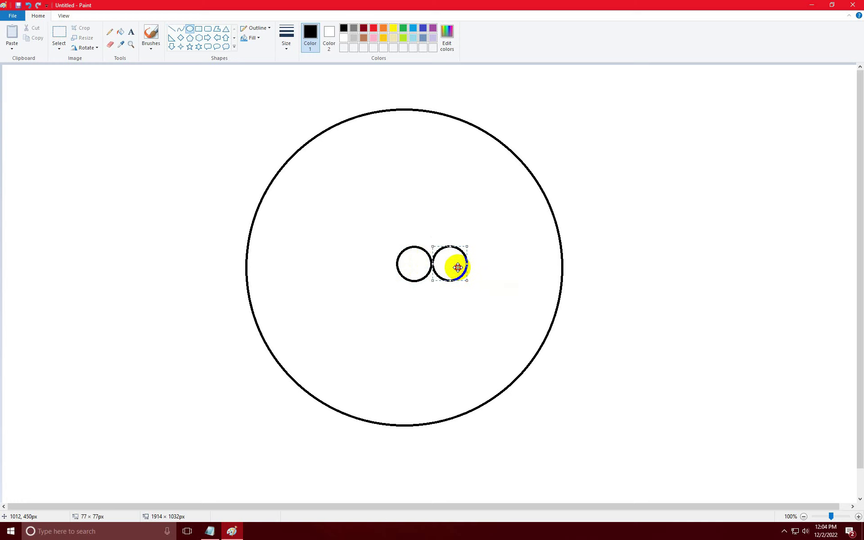
pyautogui.click(477, 312)
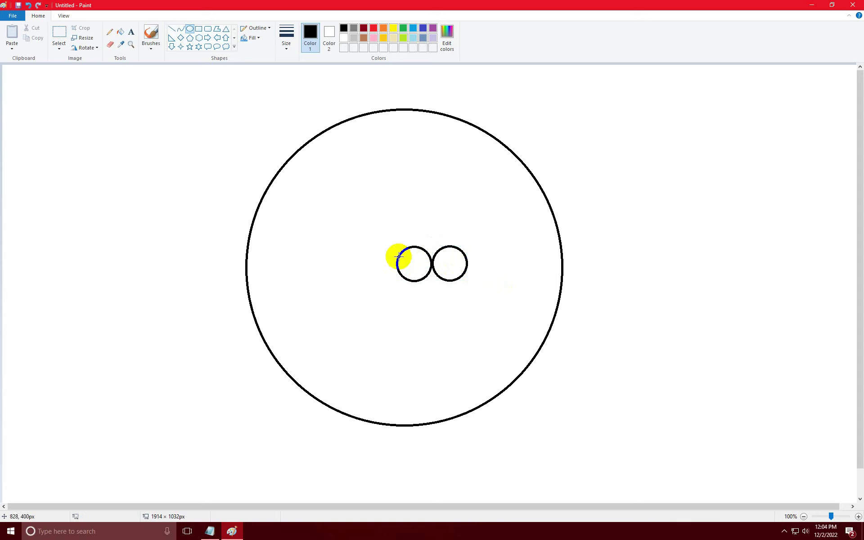
# Step: Draw the left eyebrow with straight lines as a narrow bar slanting down to the point between the eyes
pyautogui.click(181, 29)
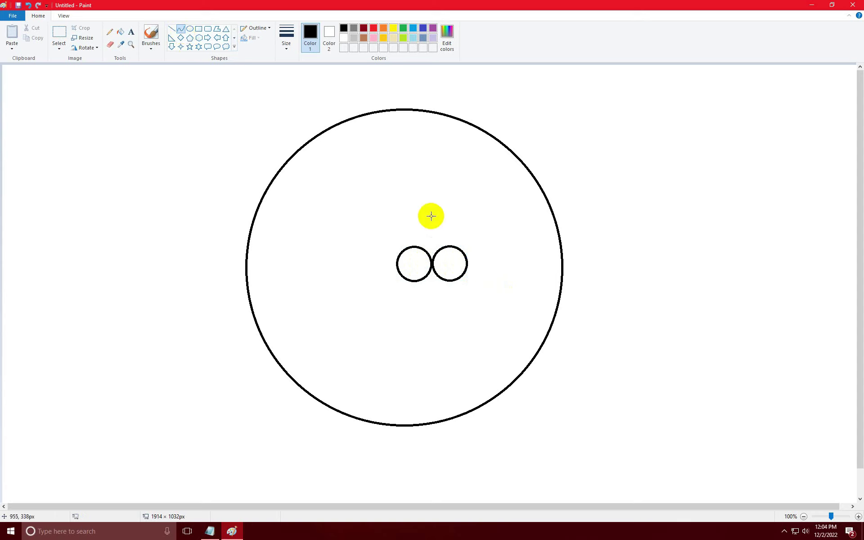
pyautogui.click(171, 30)
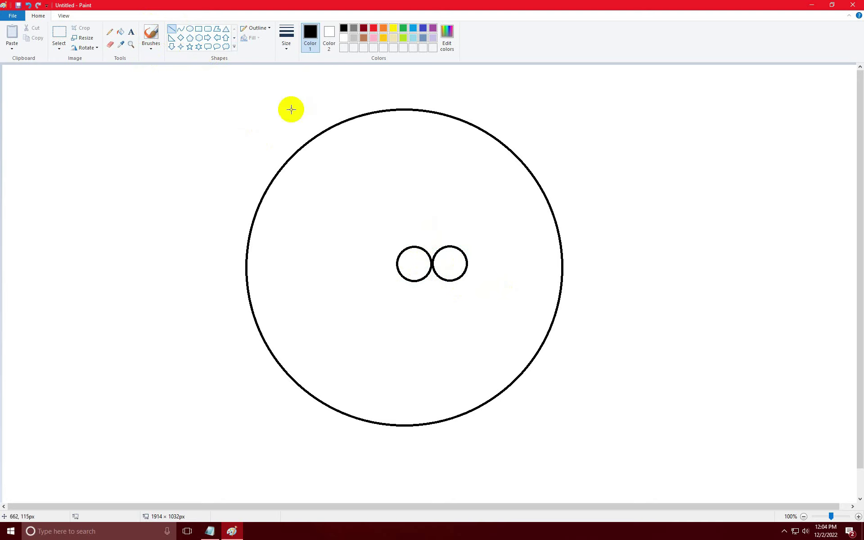
pyautogui.moveTo(432, 260)
pyautogui.mouseDown()
pyautogui.moveTo(409, 245)
pyautogui.moveTo(358, 239)
pyautogui.mouseUp()
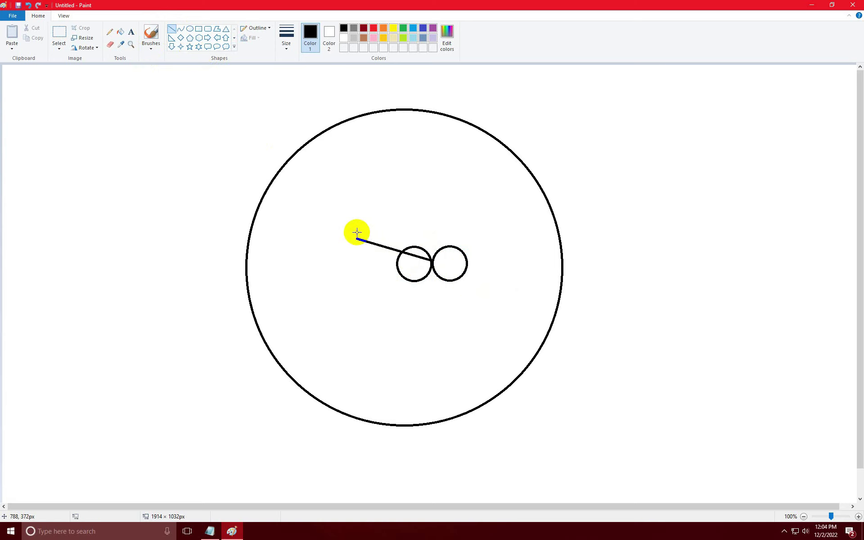
pyautogui.moveTo(357, 239); pyautogui.dragTo(357, 225)
pyautogui.moveTo(357, 225); pyautogui.dragTo(432, 250)
# Step: Draw the mirrored right eyebrow with straight lines, about 175 px wide, meeting the left one between the eyes
pyautogui.moveTo(432, 259); pyautogui.dragTo(512, 232)
pyautogui.click(529, 229)
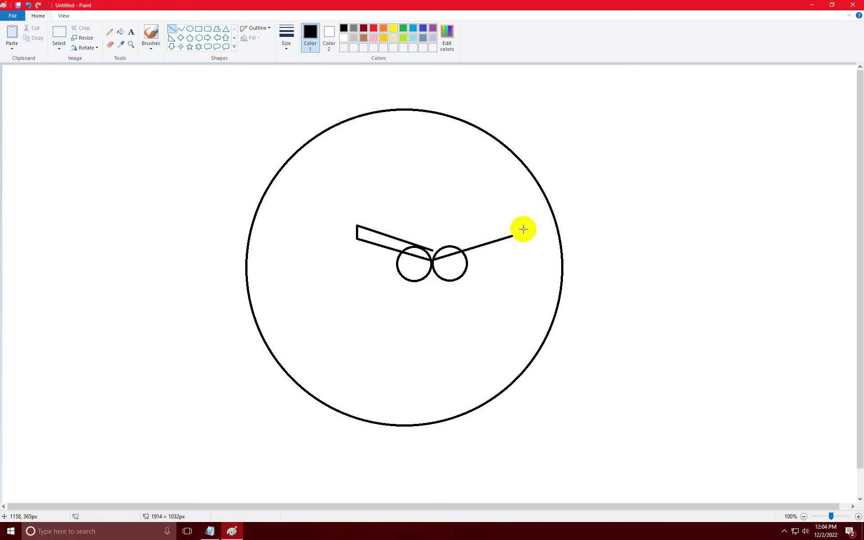
pyautogui.moveTo(512, 234); pyautogui.dragTo(511, 226)
pyautogui.click(526, 225)
pyautogui.moveTo(511, 223)
pyautogui.mouseDown()
pyautogui.moveTo(449, 235)
pyautogui.moveTo(433, 249)
pyautogui.mouseUp()
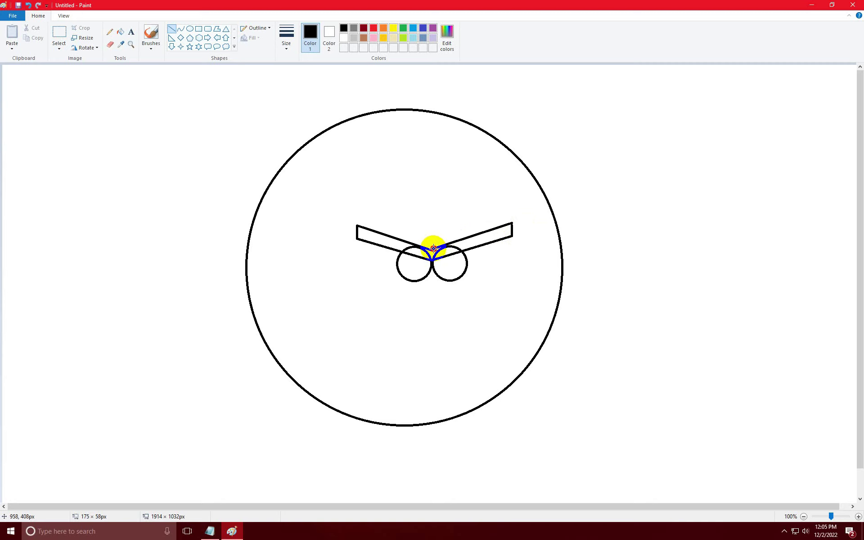
pyautogui.press('Down')
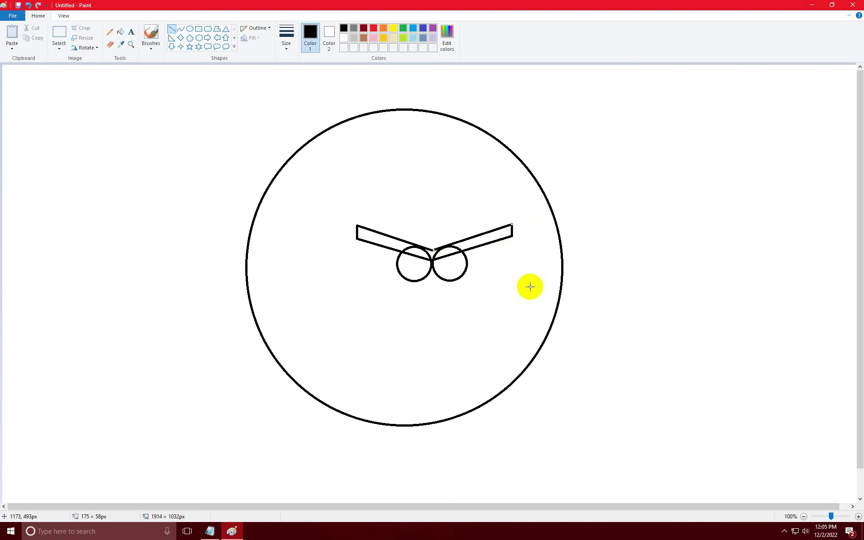
pyautogui.click(530, 287)
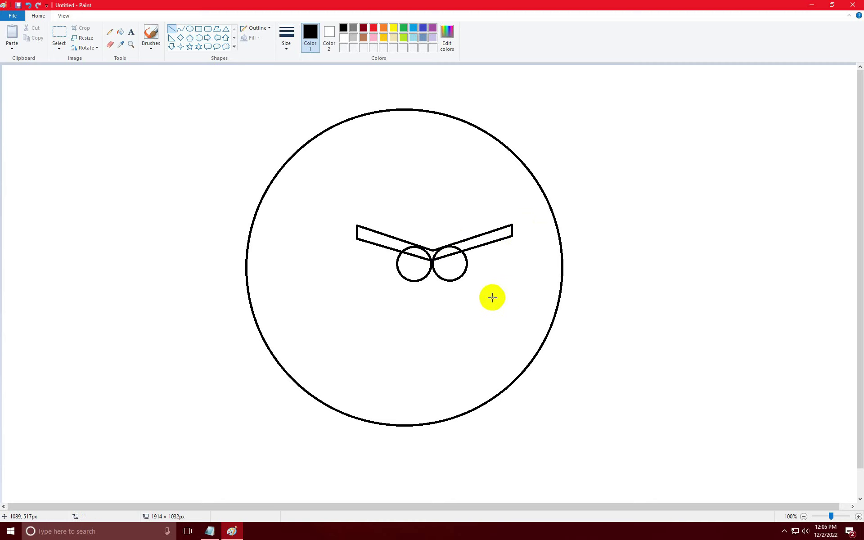
# Step: Draw the upper beak below the eyes from three curves: two sides starting between the eyes and a bowed lower edge
pyautogui.click(183, 31)
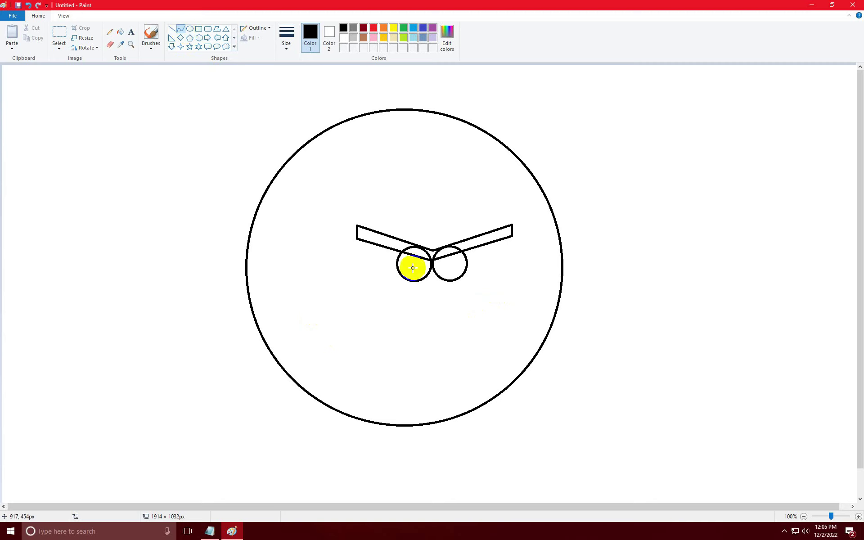
pyautogui.moveTo(433, 266); pyautogui.dragTo(400, 323)
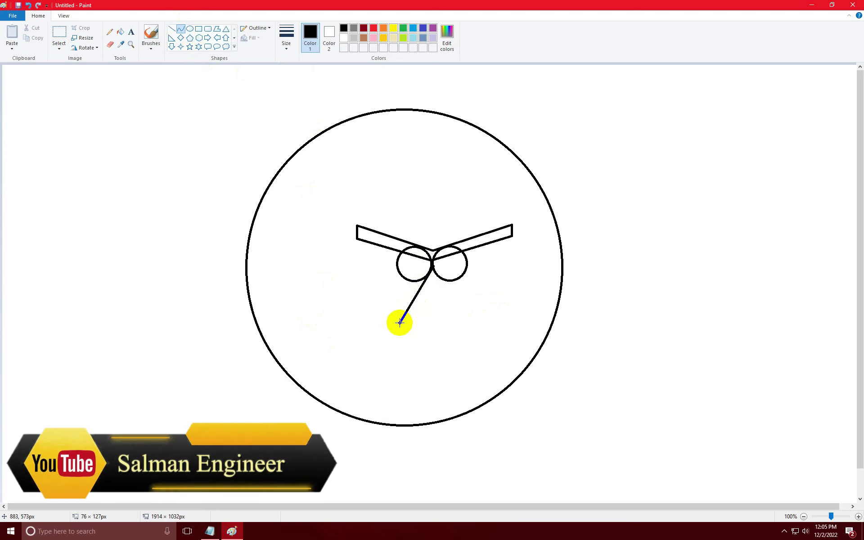
pyautogui.moveTo(423, 280)
pyautogui.mouseDown()
pyautogui.moveTo(399, 293)
pyautogui.moveTo(409, 301)
pyautogui.moveTo(398, 308)
pyautogui.mouseUp()
pyautogui.click(459, 325)
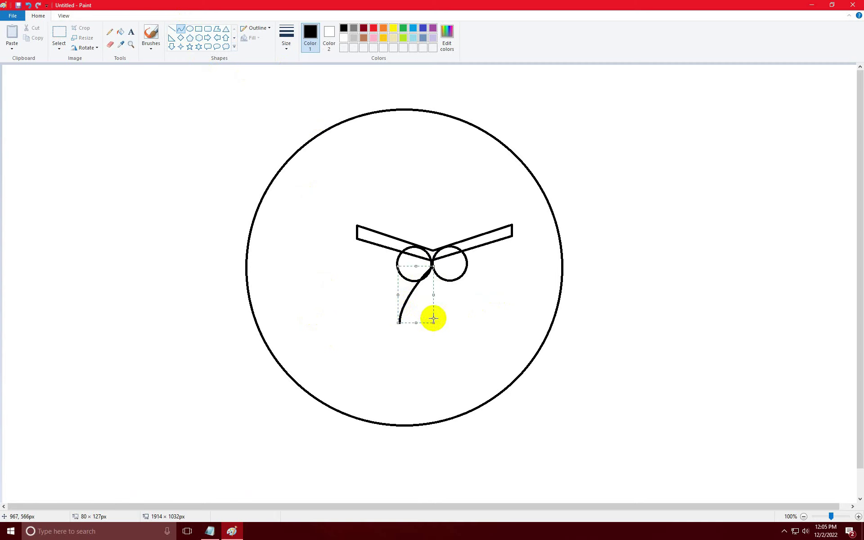
pyautogui.moveTo(434, 266)
pyautogui.mouseDown()
pyautogui.moveTo(499, 321)
pyautogui.moveTo(438, 279)
pyautogui.moveTo(476, 296)
pyautogui.mouseUp()
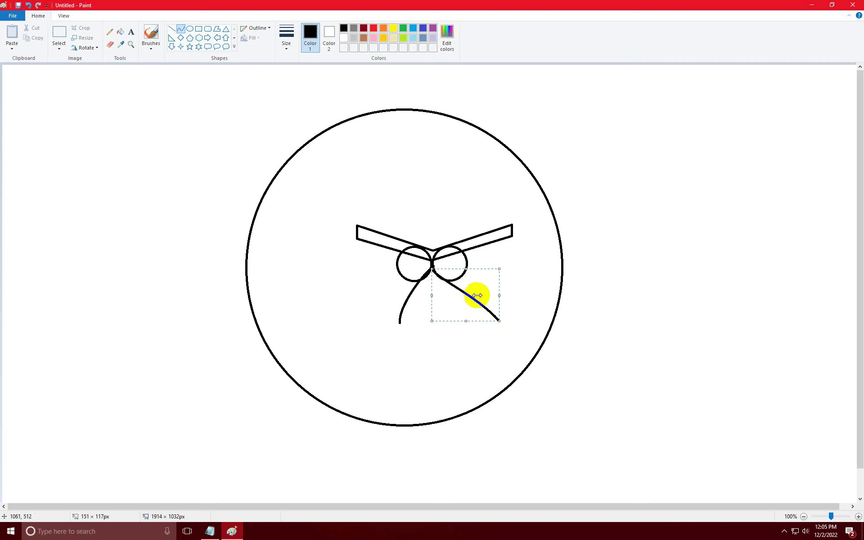
pyautogui.click(530, 290)
pyautogui.moveTo(401, 324)
pyautogui.mouseDown()
pyautogui.moveTo(498, 321)
pyautogui.moveTo(409, 328)
pyautogui.moveTo(454, 330)
pyautogui.moveTo(453, 339)
pyautogui.mouseUp()
pyautogui.click(519, 282)
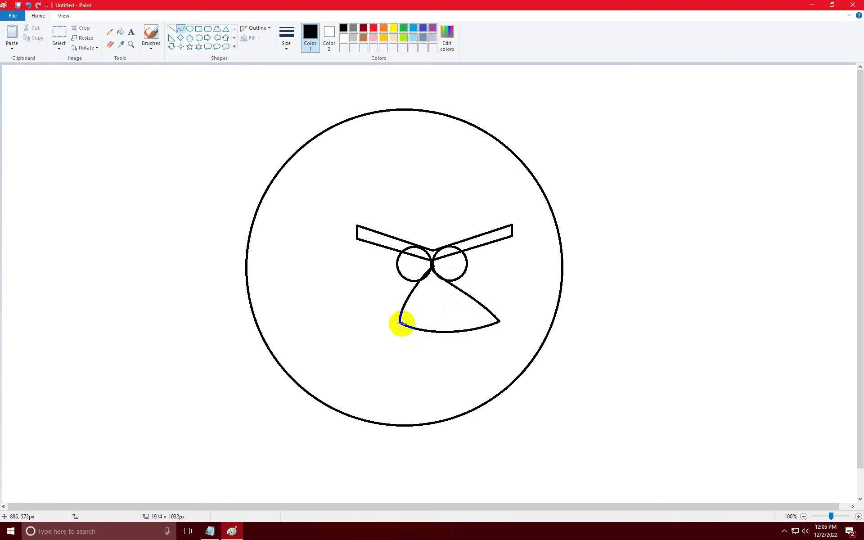
# Step: Draw the smaller lower beak with two curves hanging from the upper beak's bottom edge and meeting at a point
pyautogui.moveTo(399, 322); pyautogui.dragTo(404, 351)
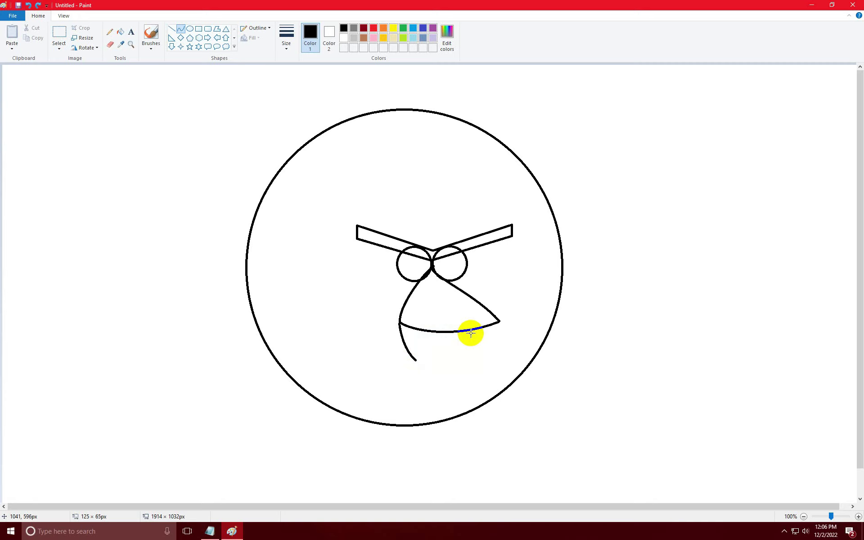
pyautogui.moveTo(469, 332); pyautogui.dragTo(467, 331)
pyautogui.moveTo(467, 330); pyautogui.dragTo(438, 359)
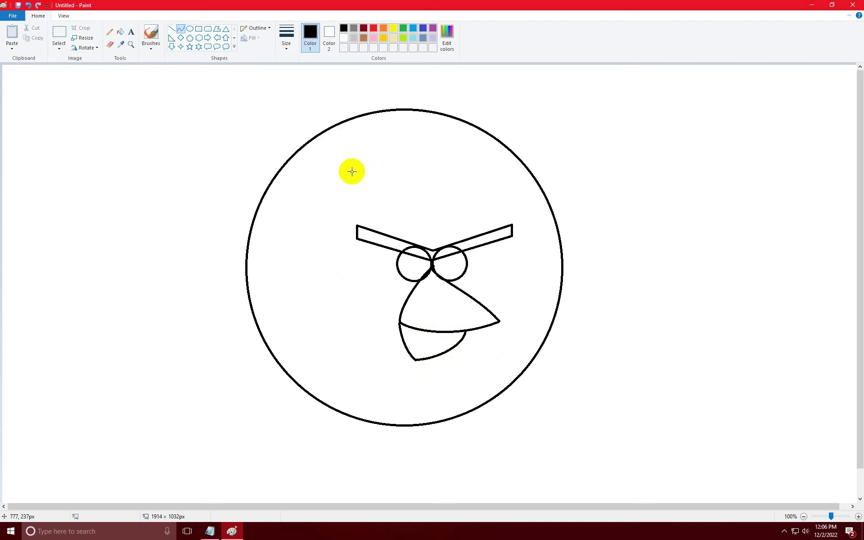
# Step: Select the whole bird drawing and move it down and slightly right to free space above the head
pyautogui.click(58, 35)
pyautogui.moveTo(196, 85)
pyautogui.mouseDown()
pyautogui.moveTo(623, 312)
pyautogui.moveTo(632, 460)
pyautogui.mouseUp()
pyautogui.moveTo(521, 312); pyautogui.dragTo(536, 349)
pyautogui.click(704, 268)
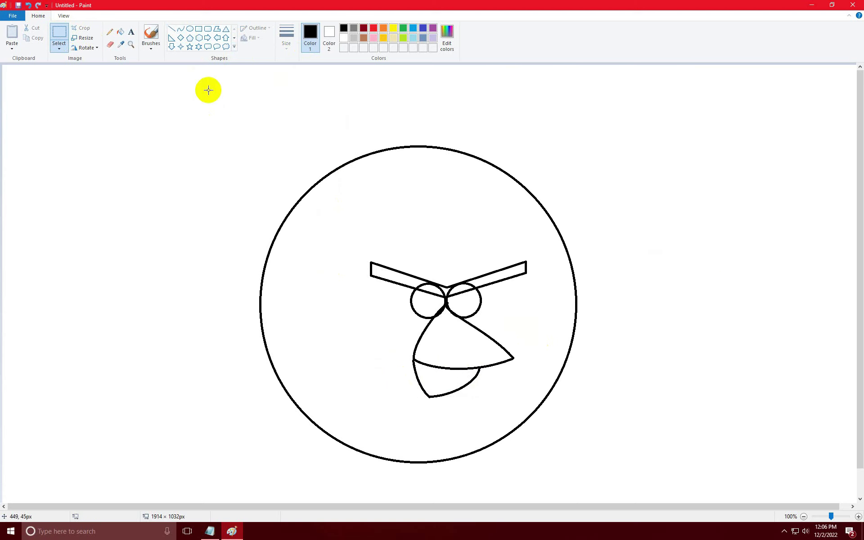
# Step: Draw two looped head feathers with the Curve tool on top of the body, both leaning to the left
pyautogui.click(183, 29)
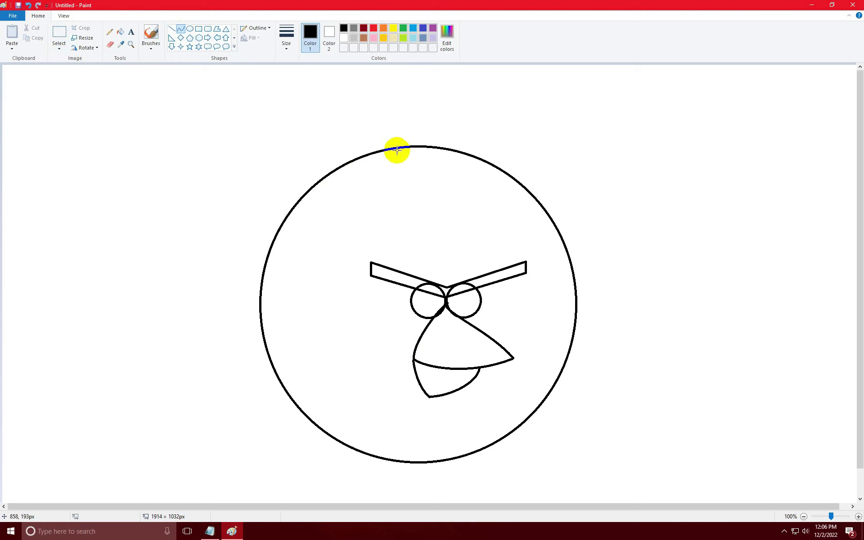
pyautogui.moveTo(360, 157)
pyautogui.mouseDown()
pyautogui.moveTo(339, 169)
pyautogui.moveTo(371, 144)
pyautogui.moveTo(347, 152)
pyautogui.moveTo(239, 106)
pyautogui.moveTo(284, 109)
pyautogui.moveTo(296, 97)
pyautogui.mouseUp()
pyautogui.click(466, 119)
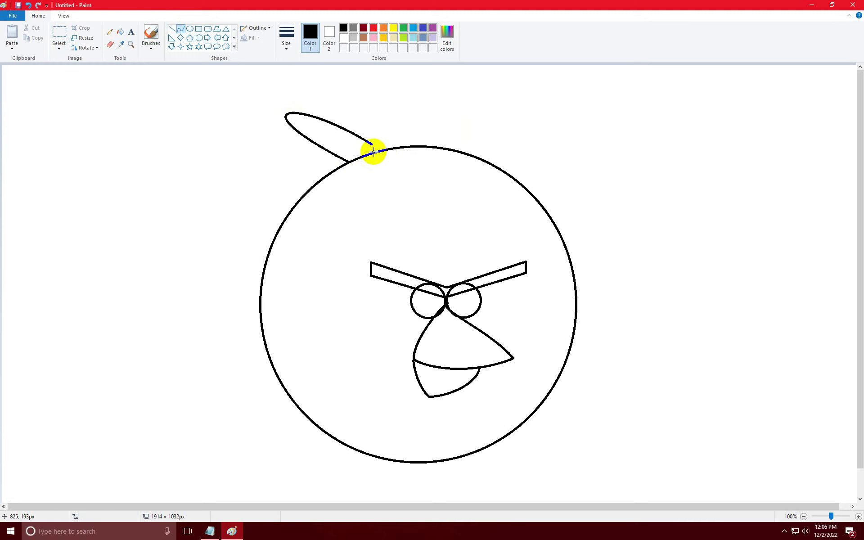
pyautogui.moveTo(392, 147); pyautogui.dragTo(410, 135)
pyautogui.moveTo(428, 145); pyautogui.dragTo(334, 77)
pyautogui.press('Left')
pyautogui.press('Left')
pyautogui.press('Left')
pyautogui.press('Left')
pyautogui.press('Left')
pyautogui.press('Left')
pyautogui.press('Left')
pyautogui.press('Left')
pyautogui.press('Left')
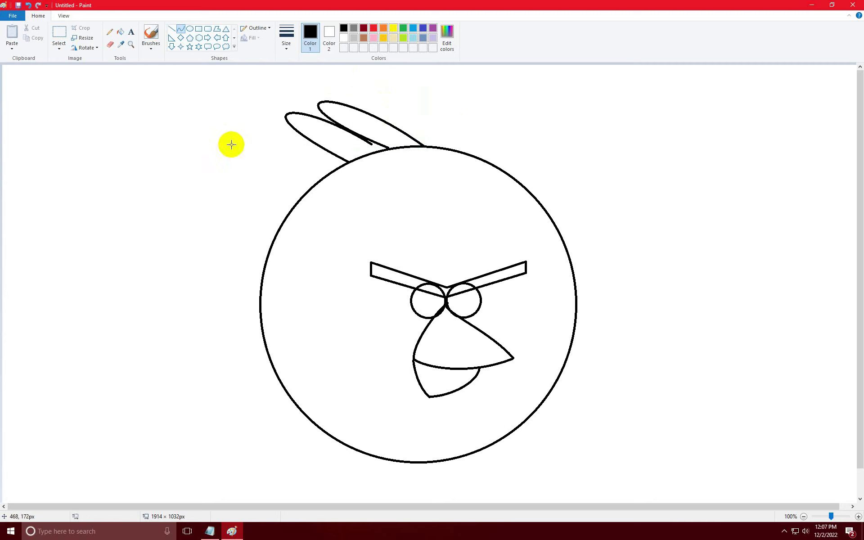
# Step: Enlarge the eraser and erase the body outline and overlapping line ends beneath the two head feathers
pyautogui.click(111, 46)
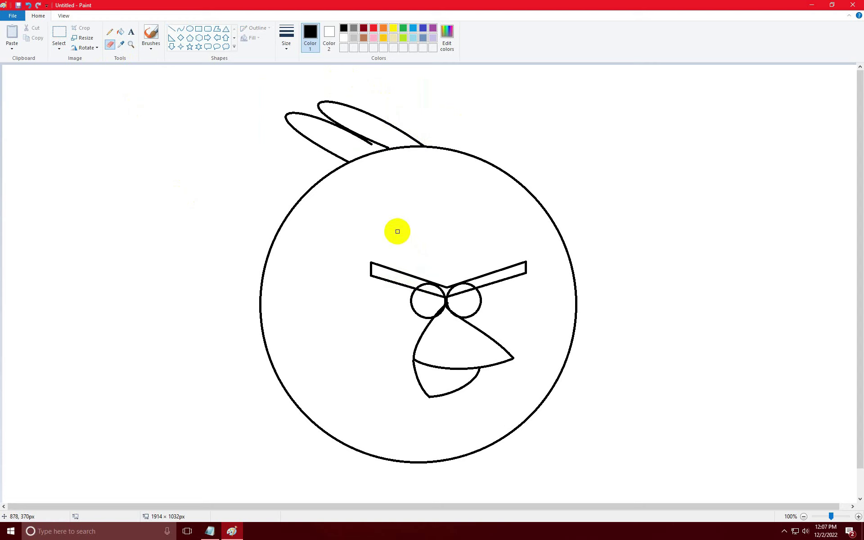
pyautogui.hotkey('ctrl', '+')
pyautogui.hotkey('ctrl', '+')
pyautogui.hotkey('ctrl', '+')
pyautogui.hotkey('ctrl', '+')
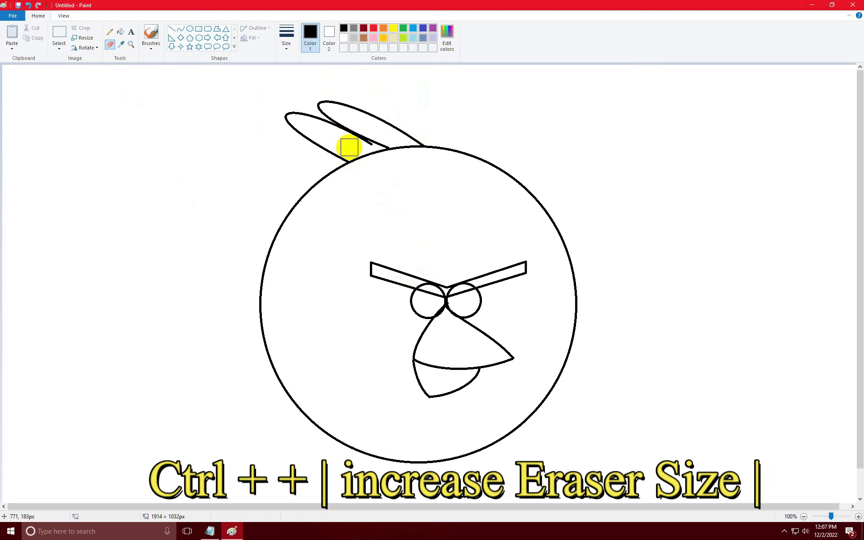
pyautogui.moveTo(348, 147)
pyautogui.mouseDown()
pyautogui.moveTo(386, 155)
pyautogui.moveTo(377, 139)
pyautogui.moveTo(415, 153)
pyautogui.moveTo(416, 181)
pyautogui.moveTo(359, 154)
pyautogui.moveTo(392, 178)
pyautogui.moveTo(420, 149)
pyautogui.moveTo(420, 192)
pyautogui.moveTo(381, 211)
pyautogui.mouseUp()
pyautogui.hotkey('ctrl', 'z')
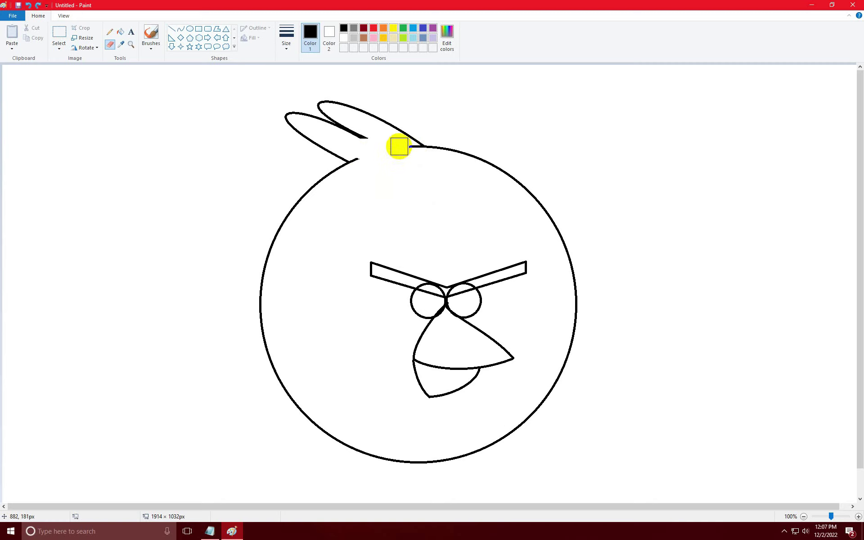
pyautogui.moveTo(414, 158)
pyautogui.mouseDown()
pyautogui.moveTo(347, 158)
pyautogui.moveTo(363, 156)
pyautogui.moveTo(357, 149)
pyautogui.moveTo(386, 177)
pyautogui.moveTo(379, 138)
pyautogui.moveTo(376, 152)
pyautogui.mouseUp()
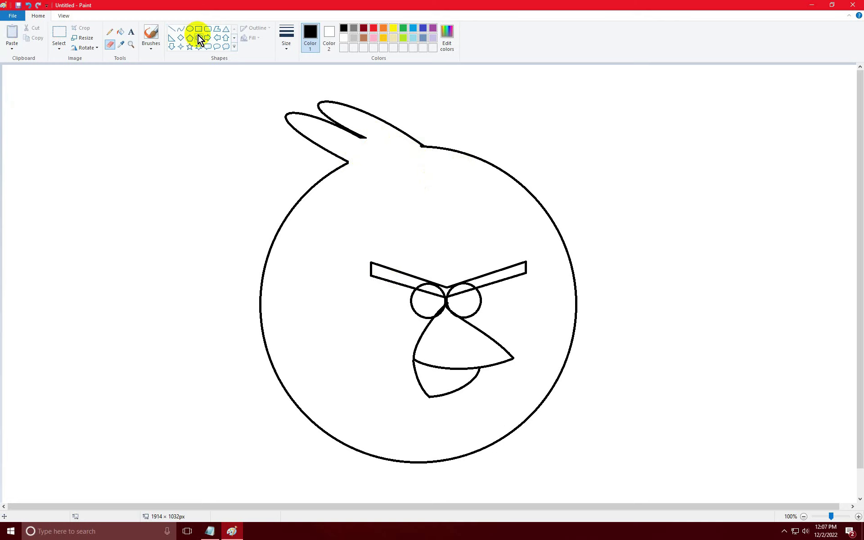
# Step: Draw a short tail feather on the body's left side from two parallel slanted lines closed by an end line
pyautogui.click(173, 29)
pyautogui.moveTo(260, 286)
pyautogui.mouseDown()
pyautogui.moveTo(261, 299)
pyautogui.moveTo(247, 260)
pyautogui.moveTo(232, 251)
pyautogui.moveTo(260, 296)
pyautogui.moveTo(226, 263)
pyautogui.mouseUp()
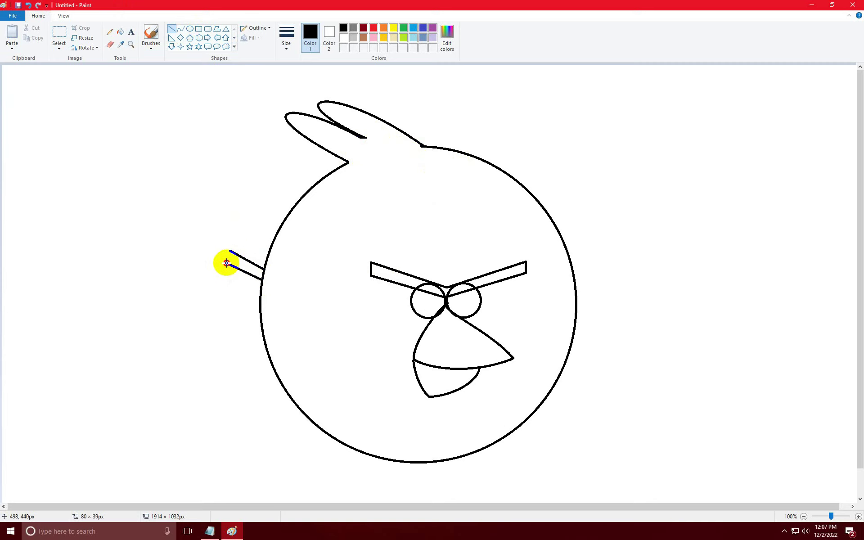
pyautogui.click(235, 235)
pyautogui.moveTo(231, 249); pyautogui.dragTo(225, 262)
pyautogui.click(252, 237)
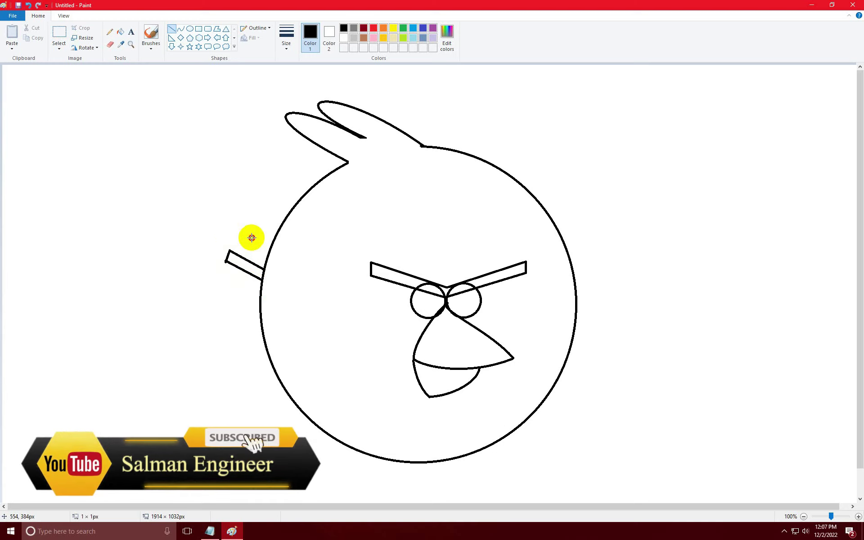
# Step: Draw a longer middle tail feather, about 180 px long, below the first from two diverging straight lines closed by an end line
pyautogui.moveTo(262, 284); pyautogui.dragTo(187, 262)
pyautogui.click(285, 275)
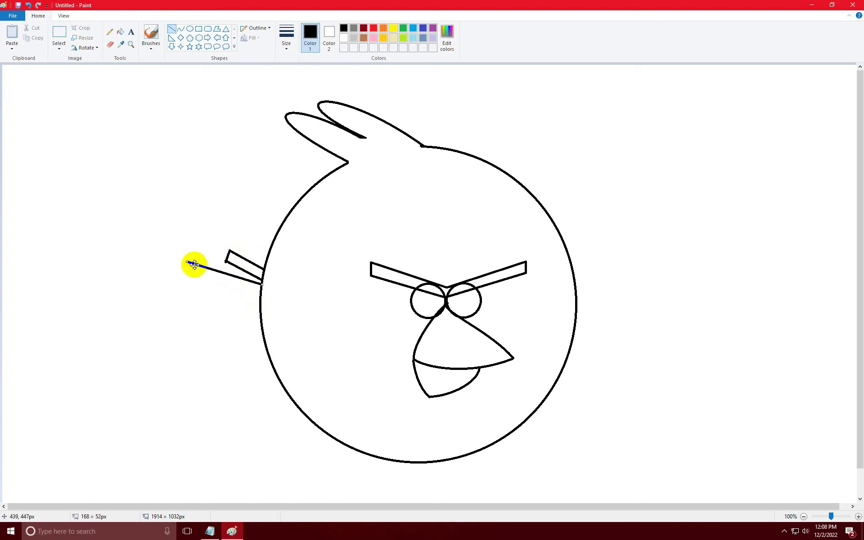
pyautogui.moveTo(262, 286); pyautogui.dragTo(180, 284)
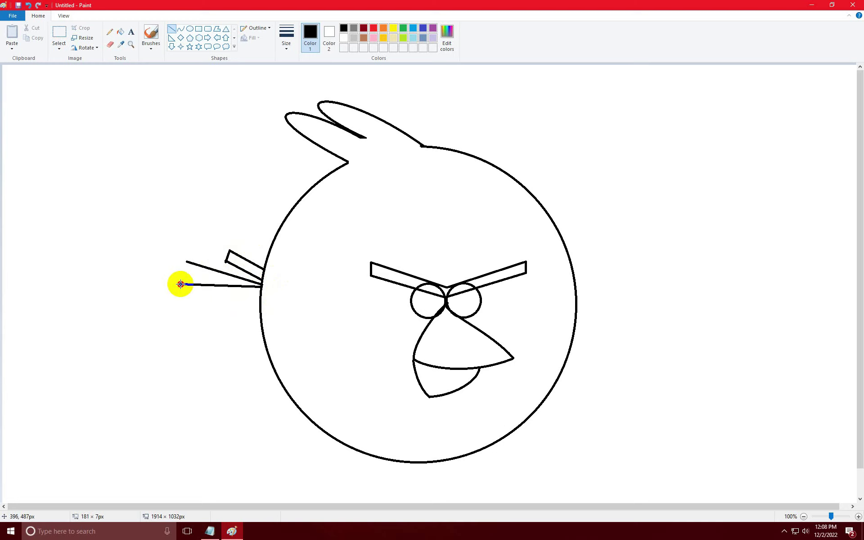
pyautogui.click(183, 236)
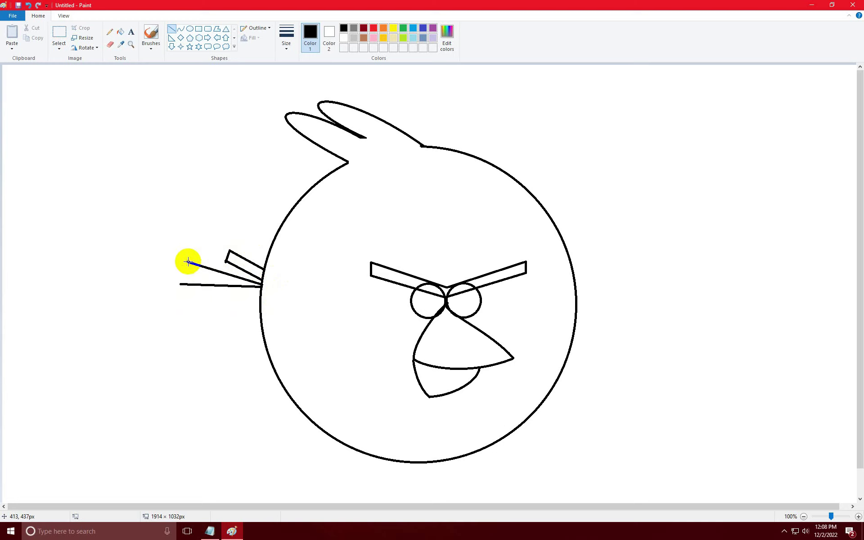
pyautogui.moveTo(187, 262); pyautogui.dragTo(180, 284)
# Step: Draw a short third tail feather below the middle one, sloping slightly downward, with straight lines and a closed outer end
pyautogui.moveTo(262, 288); pyautogui.dragTo(216, 294)
pyautogui.moveTo(217, 294)
pyautogui.mouseDown()
pyautogui.moveTo(261, 296)
pyautogui.moveTo(219, 307)
pyautogui.mouseUp()
pyautogui.moveTo(218, 306); pyautogui.dragTo(218, 305)
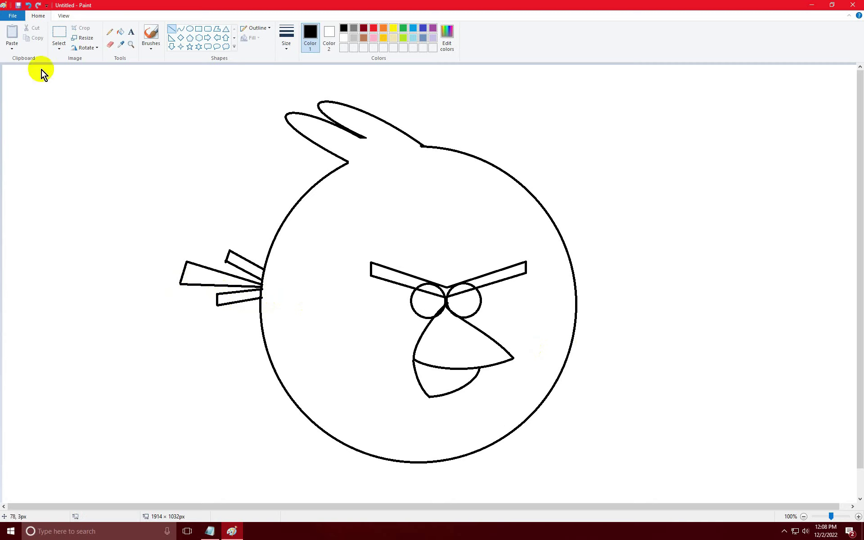
# Step: Draw a red upward-arched curve about 249 px wide from the beak's left corner to the body's lower-left outline
pyautogui.click(375, 28)
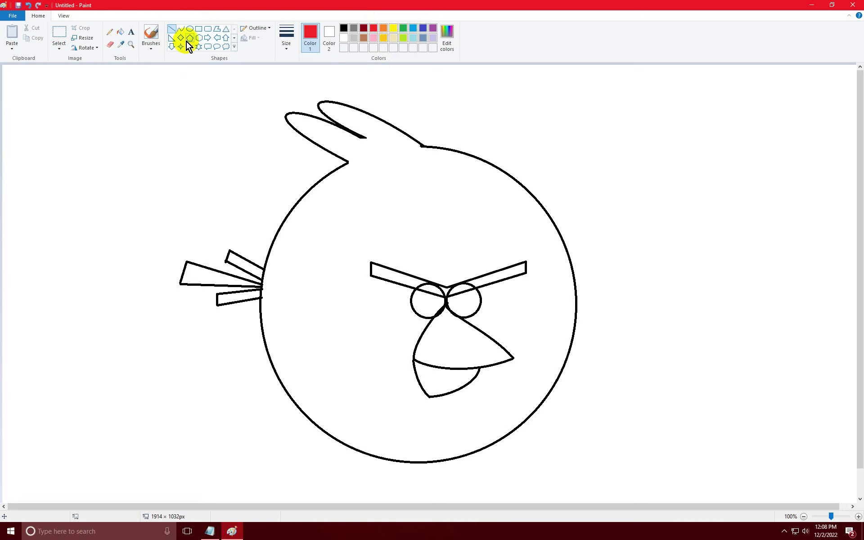
pyautogui.click(182, 30)
pyautogui.moveTo(414, 360)
pyautogui.mouseDown()
pyautogui.moveTo(301, 408)
pyautogui.moveTo(312, 369)
pyautogui.mouseUp()
pyautogui.hotkey('ctrl', 'z')
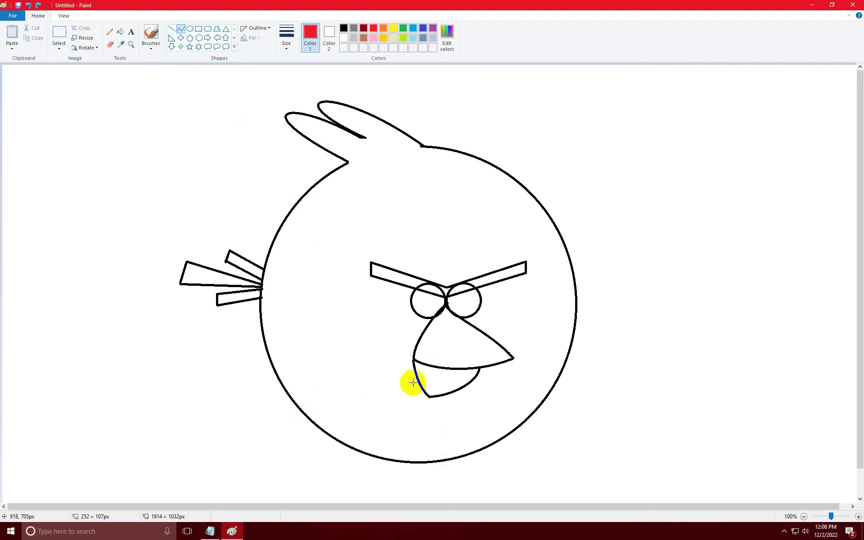
pyautogui.moveTo(413, 356); pyautogui.dragTo(301, 408)
pyautogui.moveTo(374, 356); pyautogui.dragTo(368, 343)
pyautogui.moveTo(322, 374); pyautogui.dragTo(303, 393)
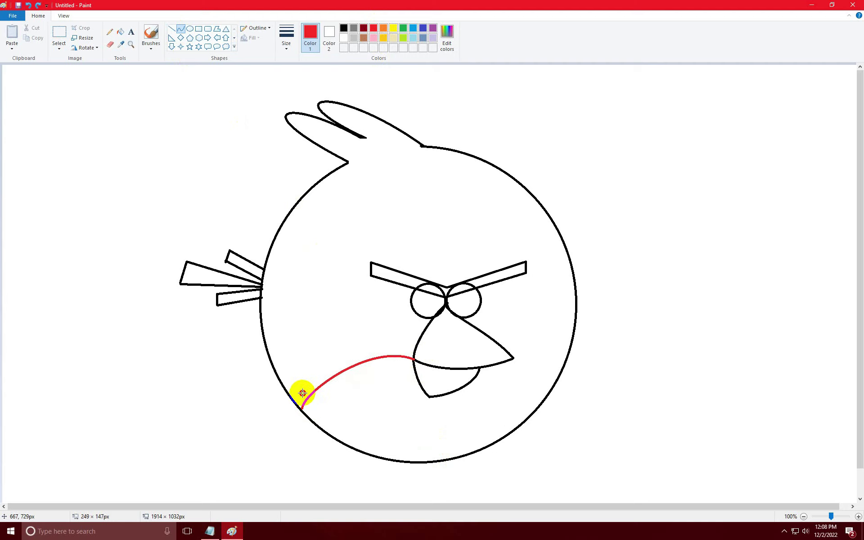
pyautogui.click(508, 387)
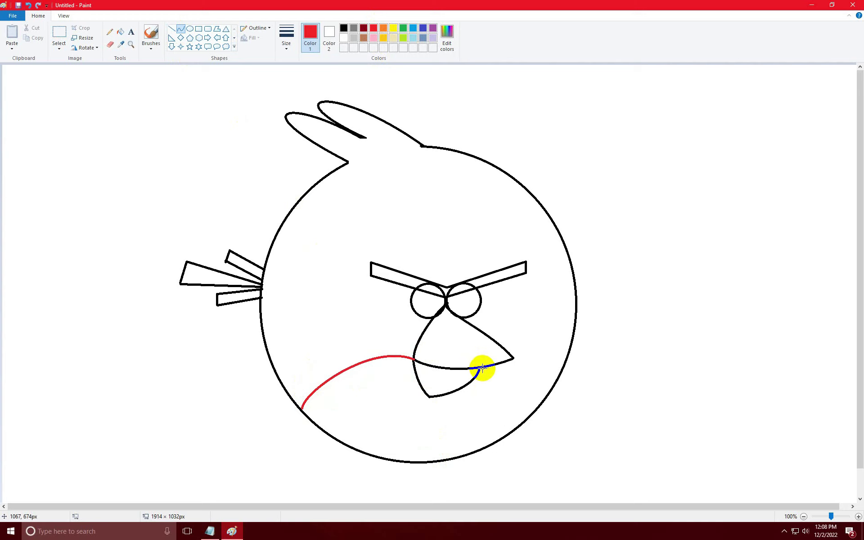
# Step: Draw a matching red curve about 146 px wide from the lower beak's right corner to the body's lower-right outline, arched upward
pyautogui.moveTo(478, 370)
pyautogui.mouseDown()
pyautogui.moveTo(536, 387)
pyautogui.moveTo(545, 399)
pyautogui.mouseUp()
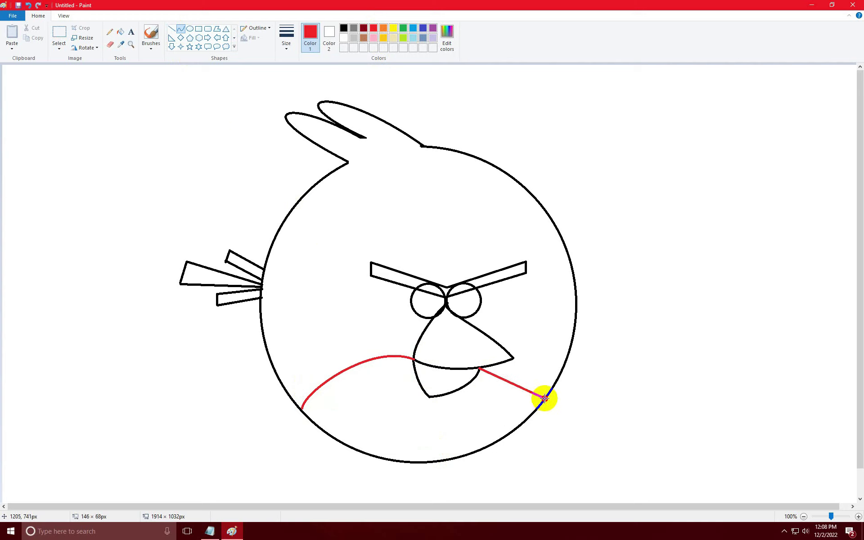
pyautogui.moveTo(544, 397); pyautogui.dragTo(521, 377)
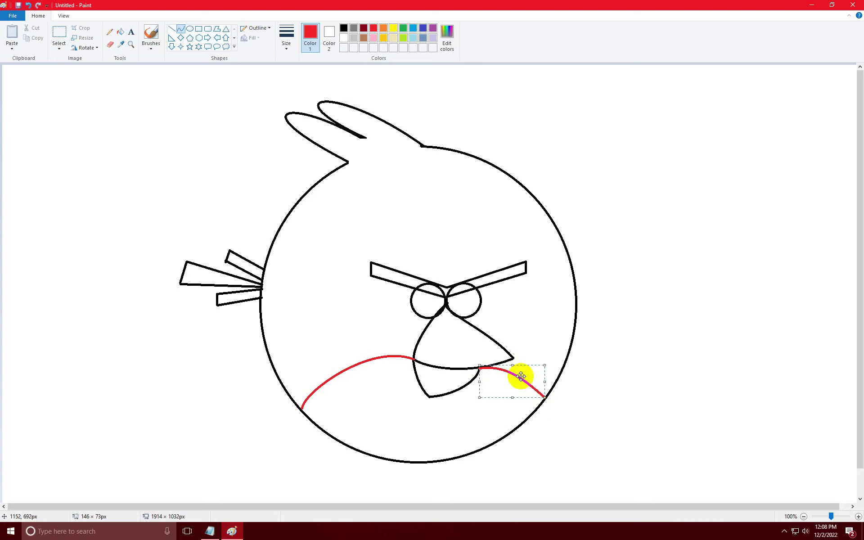
pyautogui.click(663, 381)
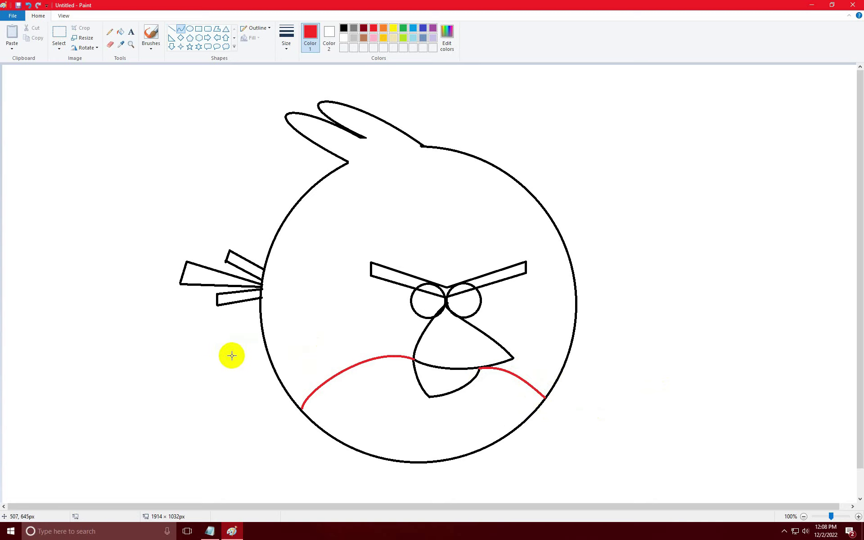
# Step: Fill the body and head feathers with red and the left eyebrow with black
pyautogui.click(122, 35)
pyautogui.click(393, 194)
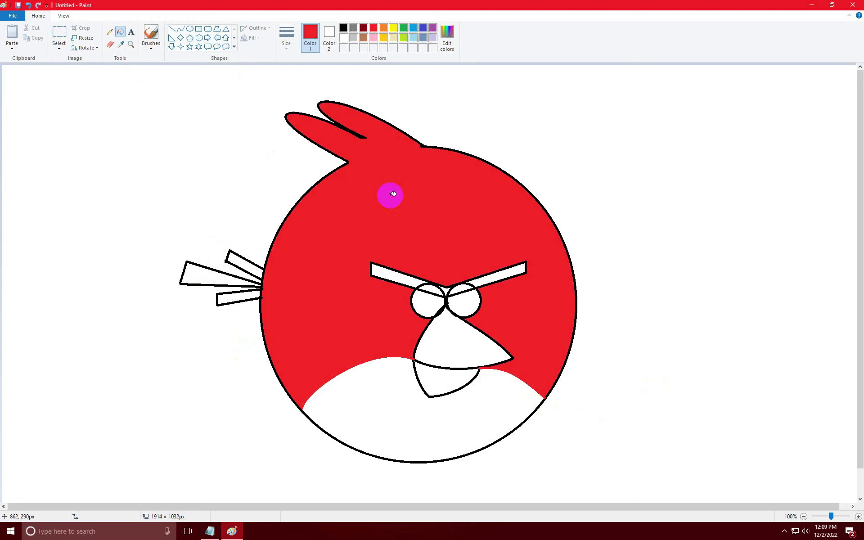
pyautogui.click(344, 29)
pyautogui.click(400, 274)
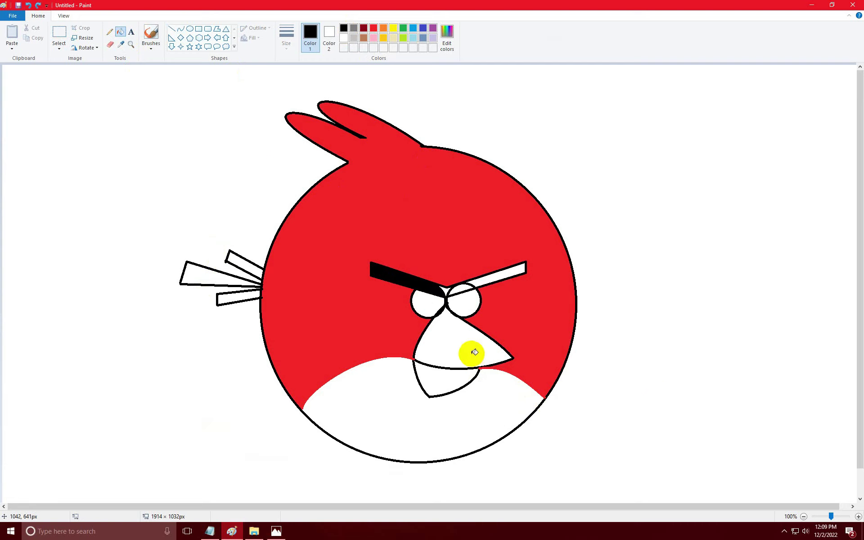
# Step: Draw a small black pupil circle, about 19 px across, in the inner part of each eye
pyautogui.click(189, 28)
pyautogui.moveTo(429, 297); pyautogui.dragTo(440, 309)
pyautogui.click(473, 303)
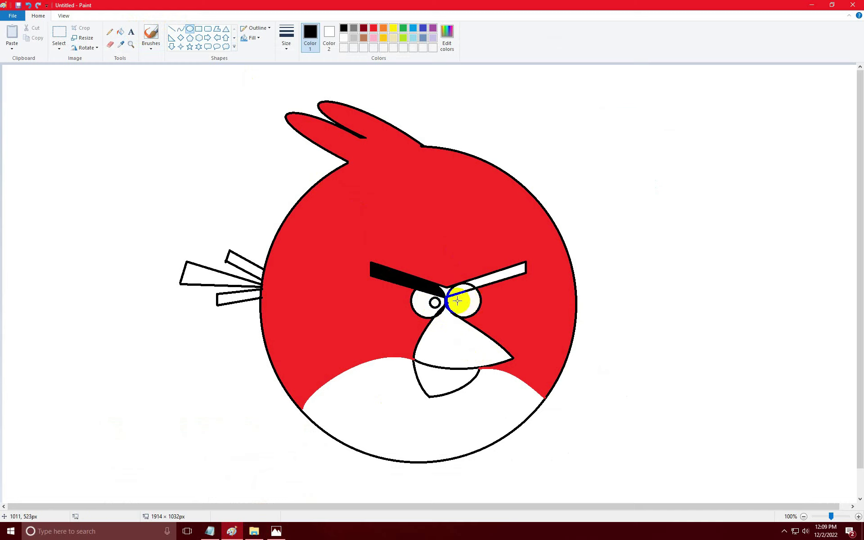
pyautogui.moveTo(455, 299); pyautogui.dragTo(463, 310)
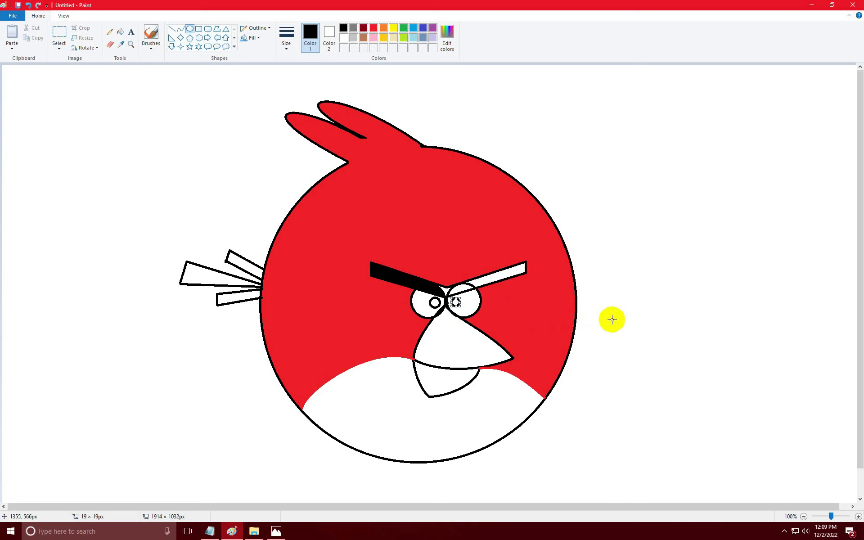
pyautogui.click(413, 330)
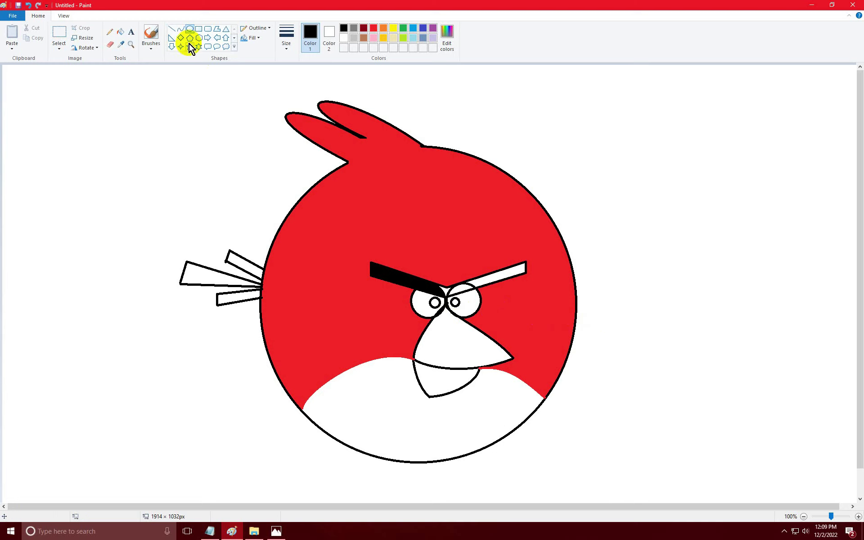
# Step: Fill the right eyebrow and both pupils with black
pyautogui.click(120, 36)
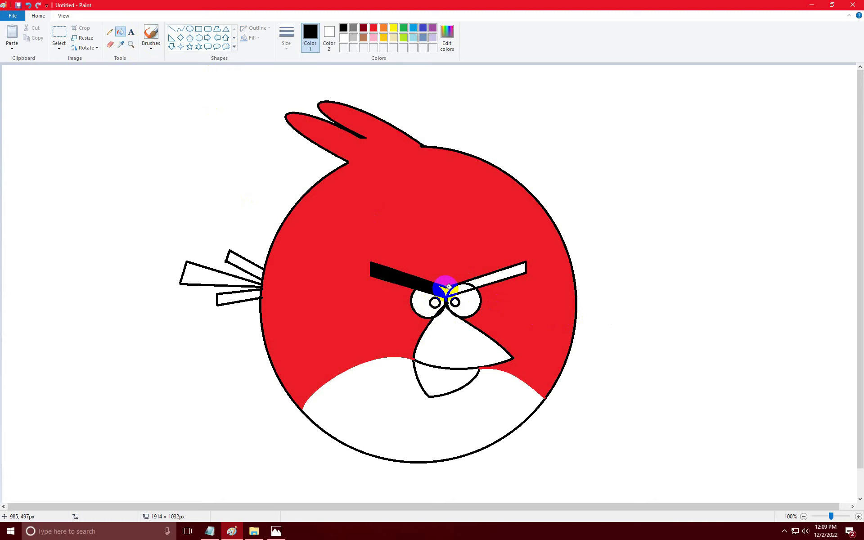
pyautogui.click(485, 276)
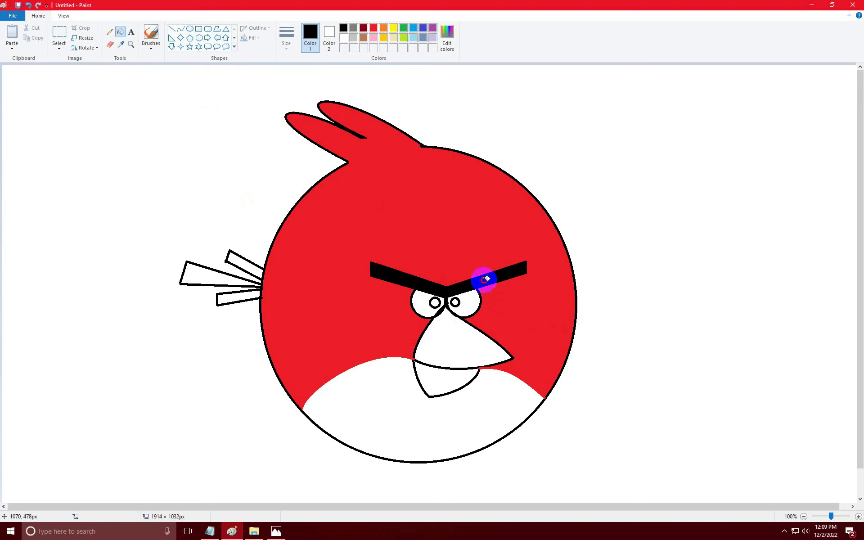
pyautogui.click(455, 302)
pyautogui.click(435, 303)
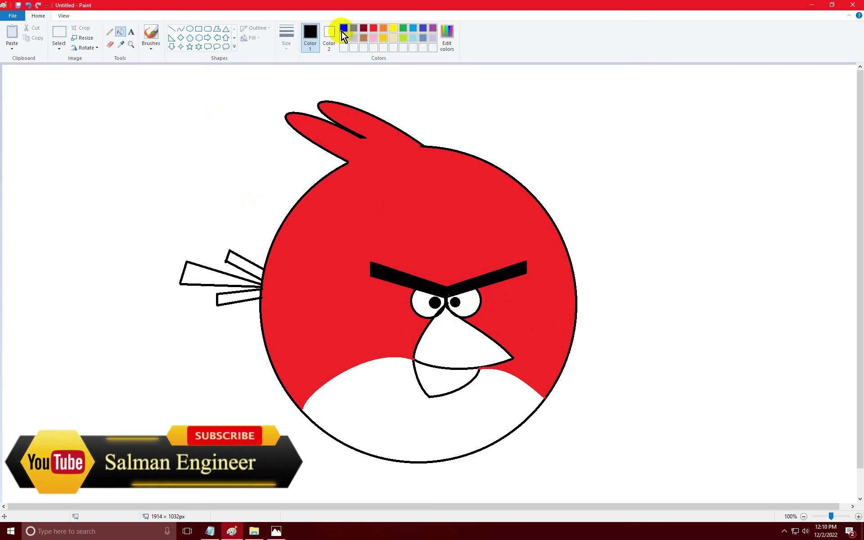
# Step: Fill the upper beak with yellow and the lower beak with gold
pyautogui.click(395, 29)
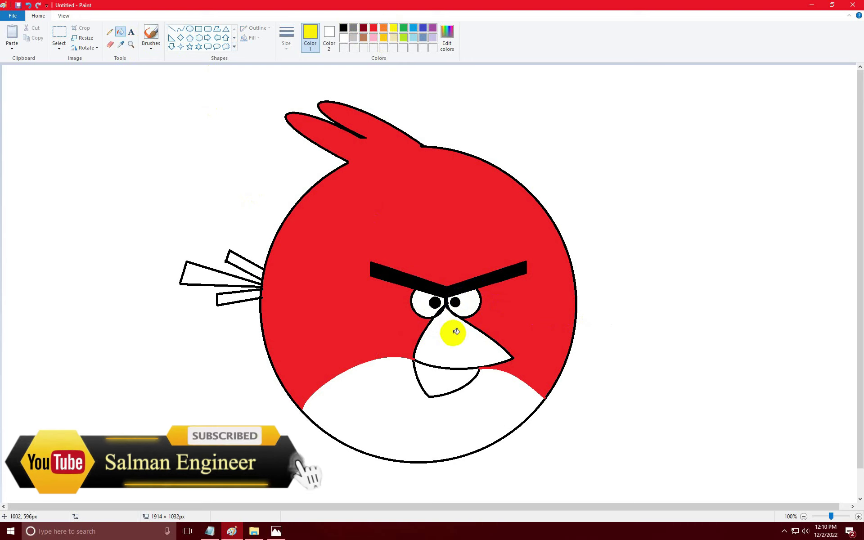
pyautogui.click(453, 331)
pyautogui.click(383, 37)
pyautogui.click(441, 371)
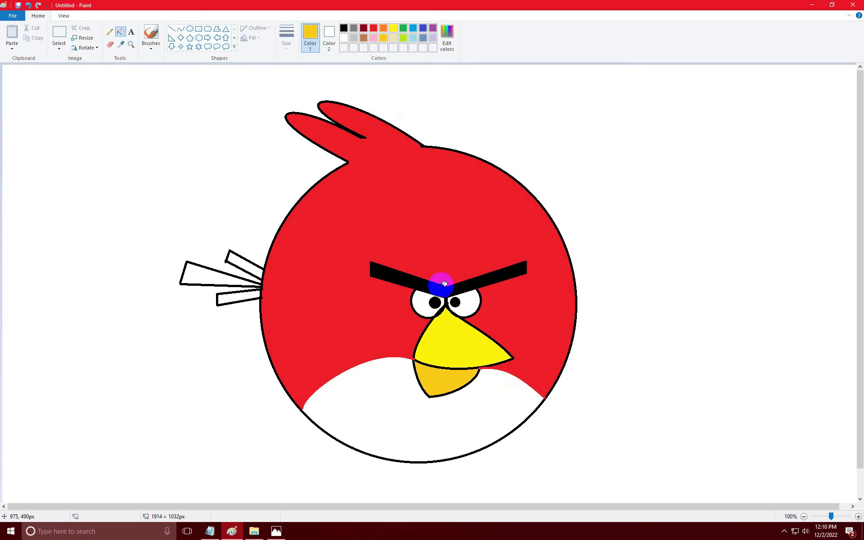
# Step: Fill the belly with light yellow and all three tail feathers with black
pyautogui.click(393, 37)
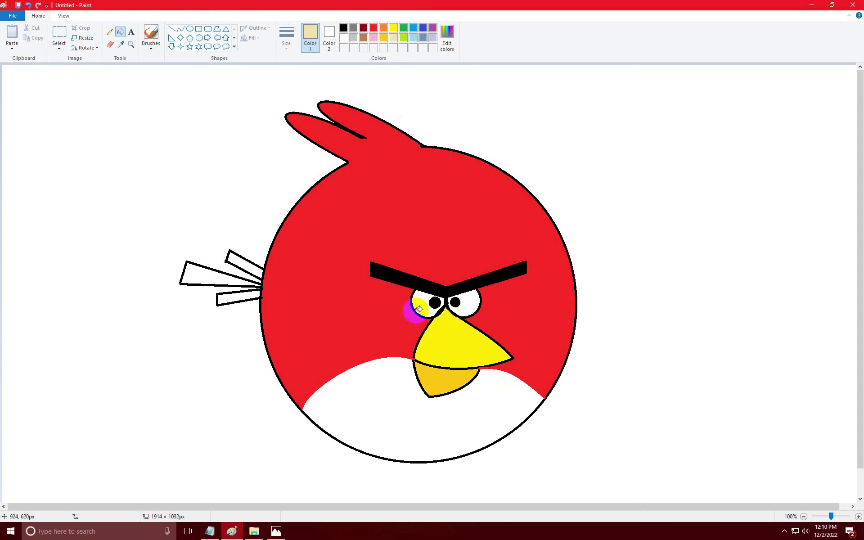
pyautogui.click(407, 428)
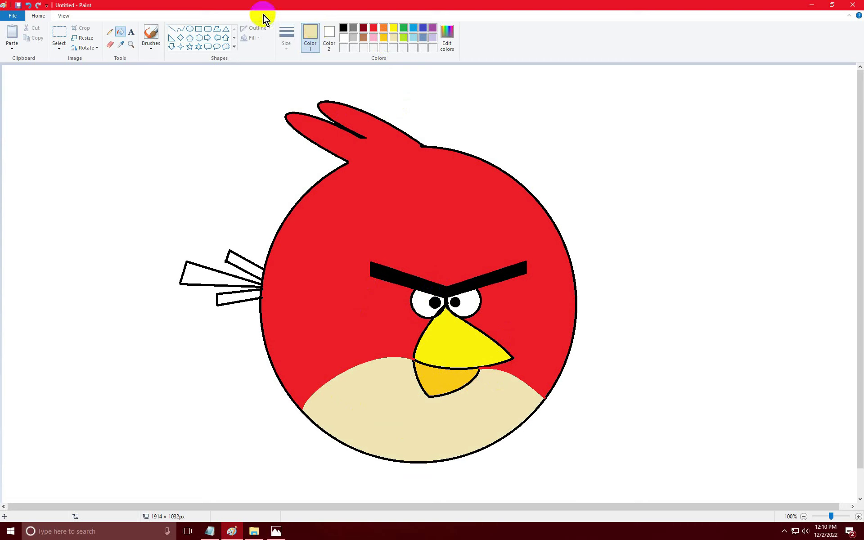
pyautogui.click(343, 28)
pyautogui.click(240, 263)
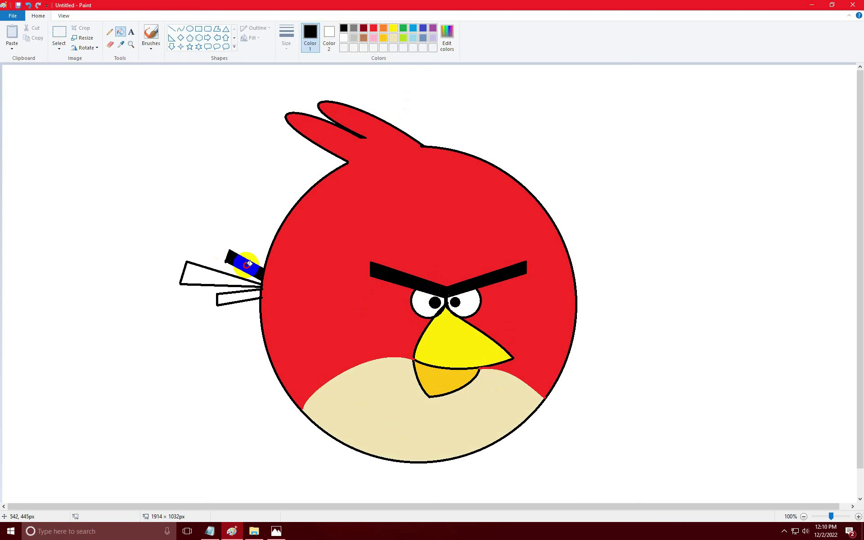
pyautogui.click(206, 273)
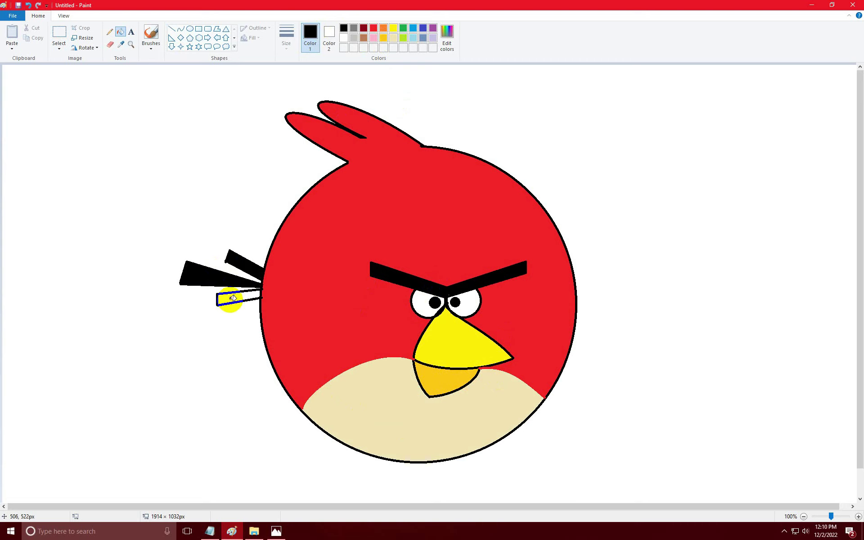
pyautogui.click(233, 298)
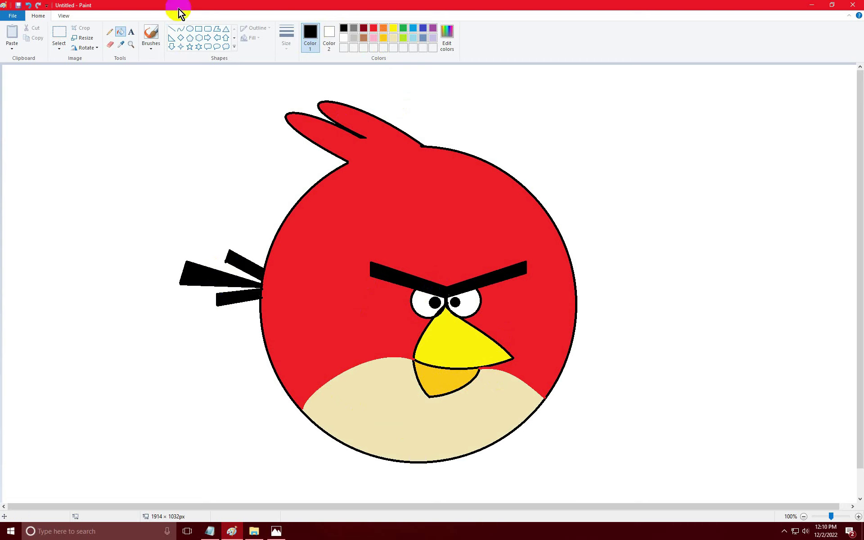
# Step: Select the whole coloured bird and move it slightly up and to the right on the canvas
pyautogui.click(59, 32)
pyautogui.moveTo(96, 82); pyautogui.dragTo(636, 490)
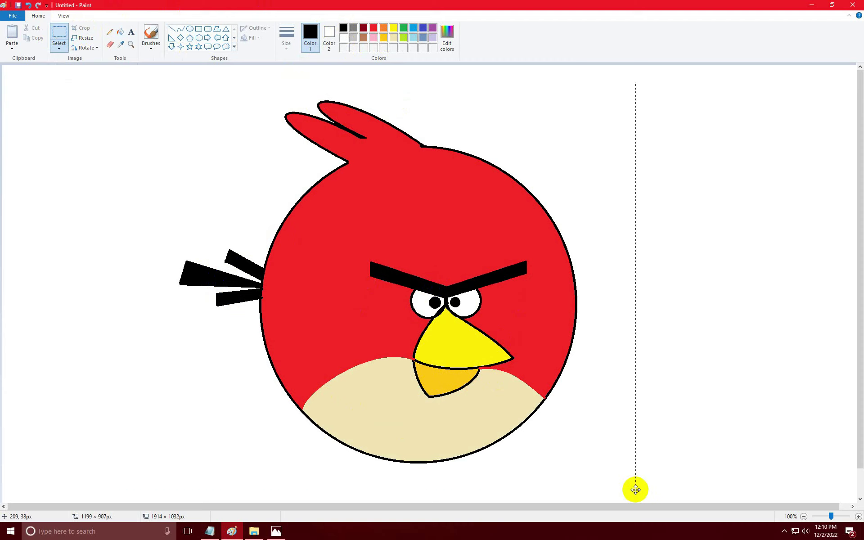
pyautogui.moveTo(505, 370); pyautogui.dragTo(516, 360)
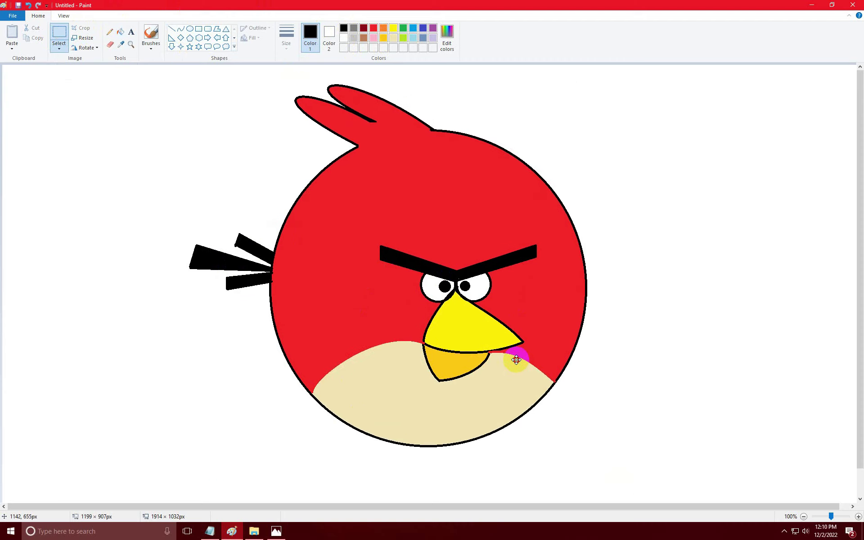
pyautogui.click(744, 274)
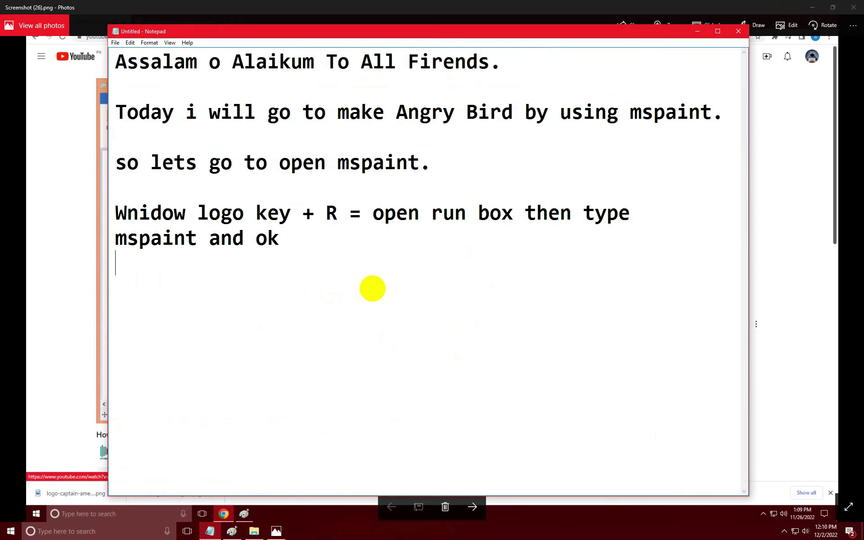
# Step: In Notepad, add the lines "Thanks For Watching my videos" and "Please Subscribe my channel" below the existing text
pyautogui.write('Thanks For Watching my videos')
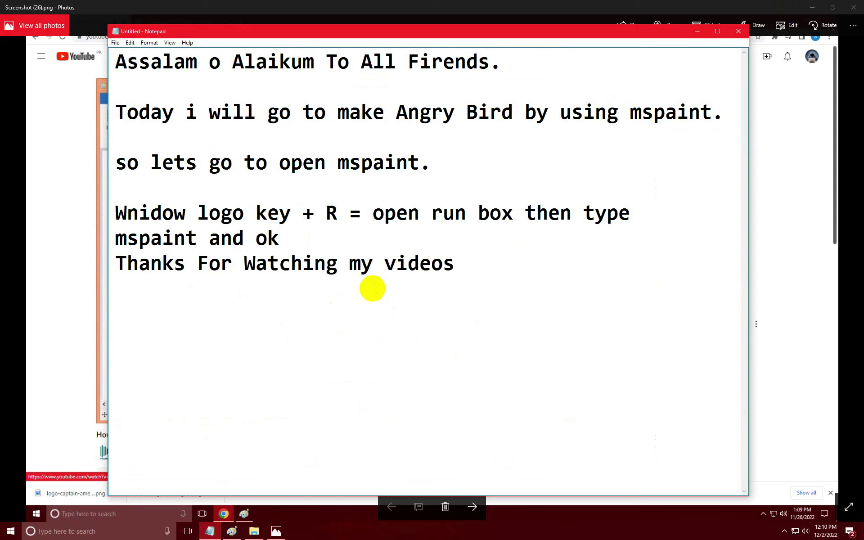
pyautogui.write('ease Subsc')
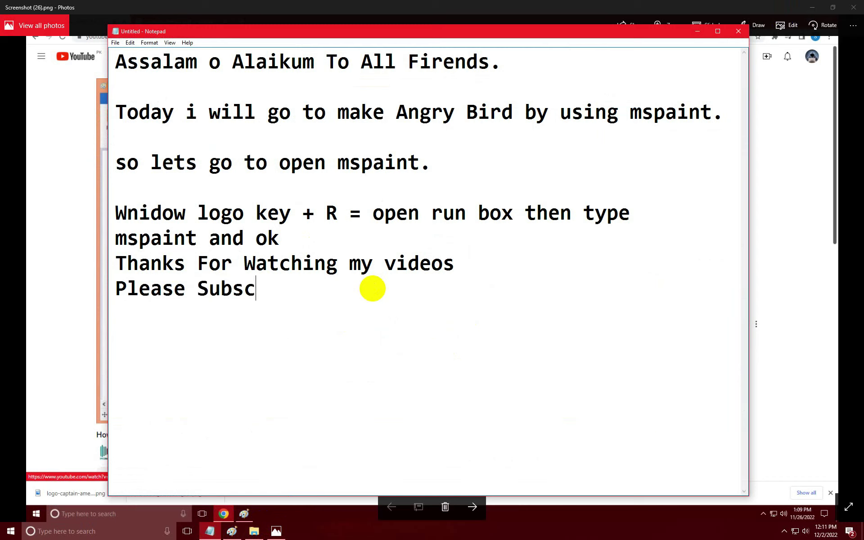
pyautogui.write('annel')
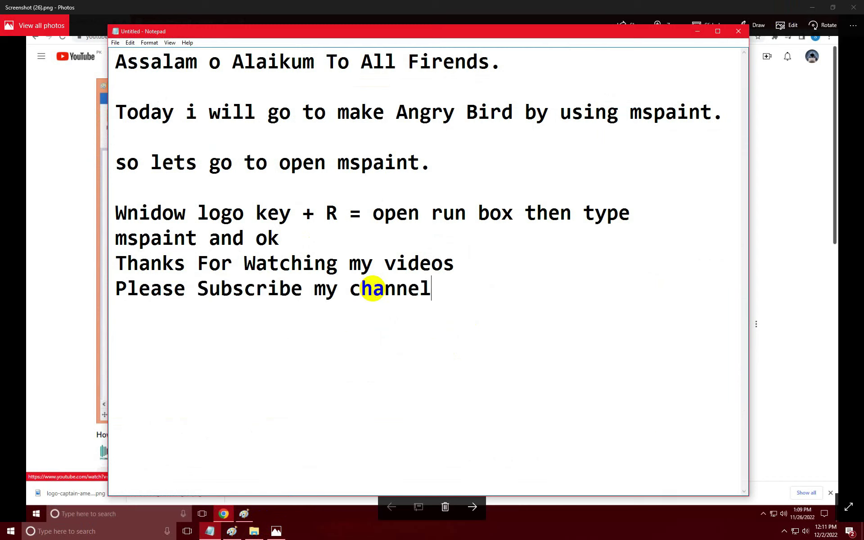